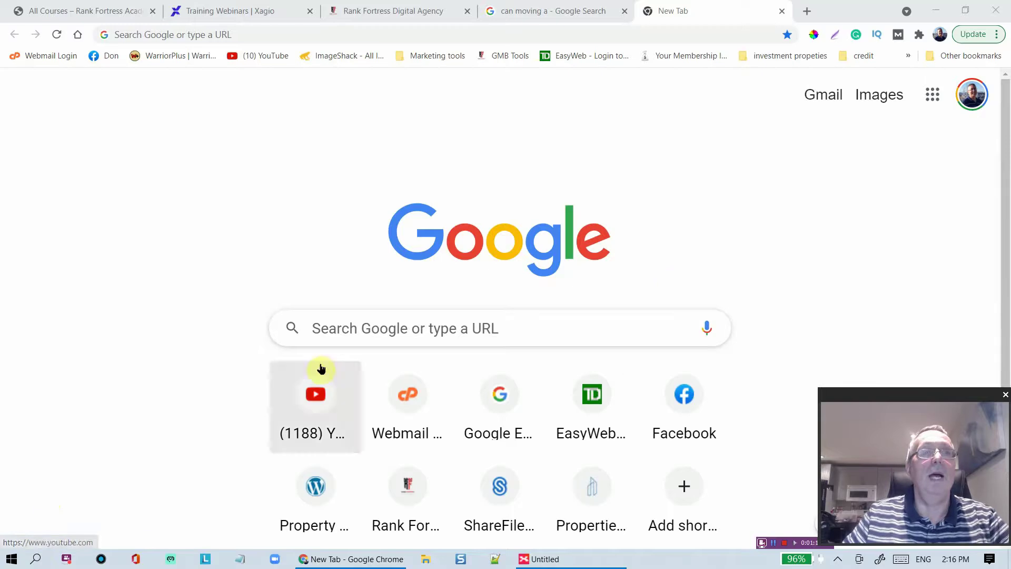
# - Search Google for "roofing seattle"
pyautogui.click(176, 33)
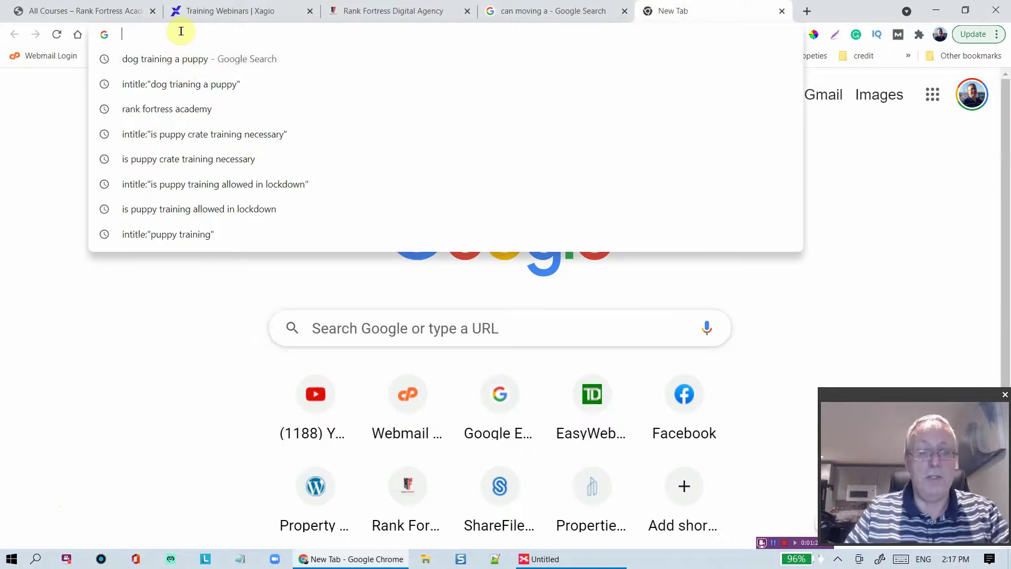
pyautogui.write('r')
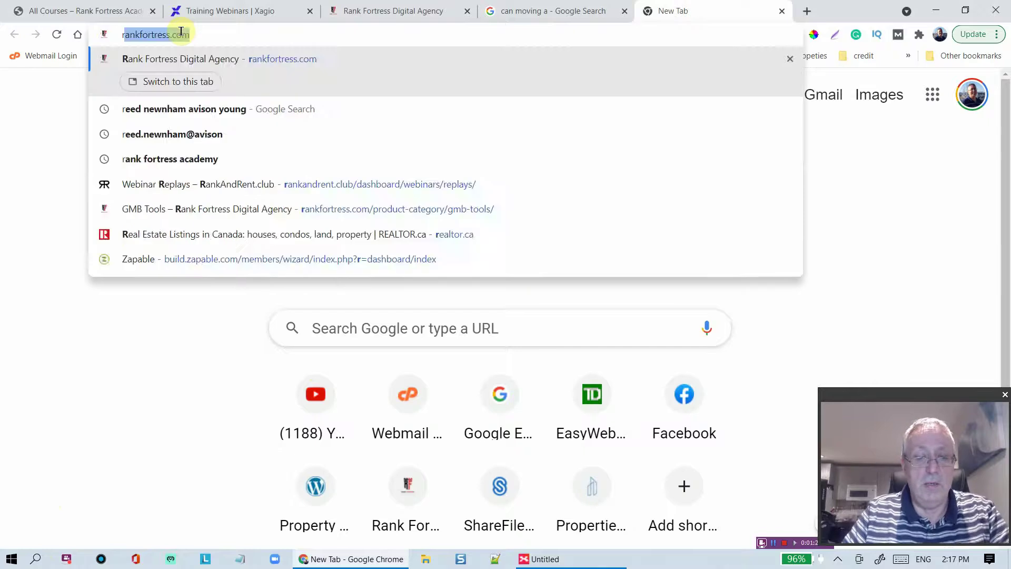
pyautogui.write('oof')
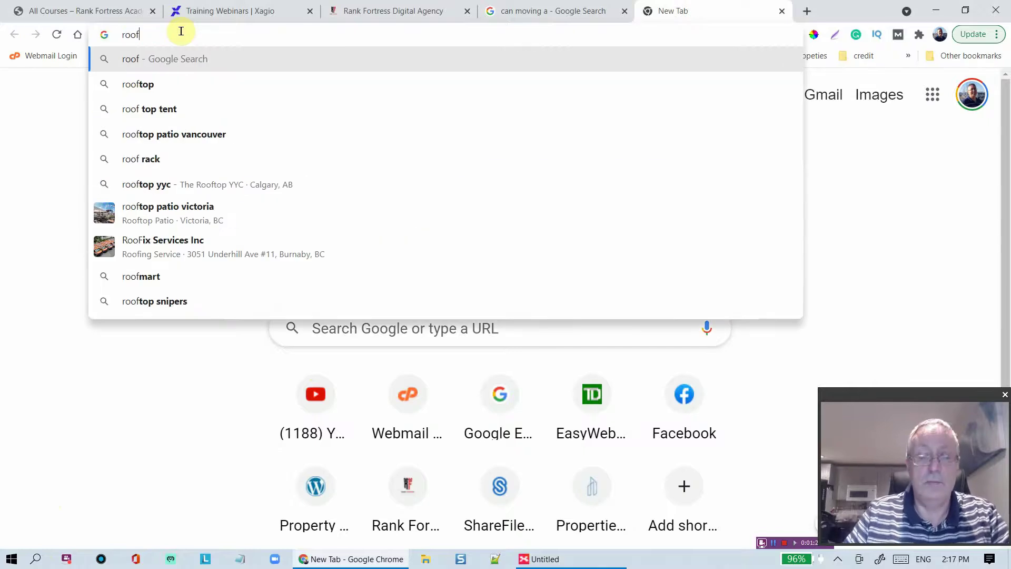
pyautogui.write('ing')
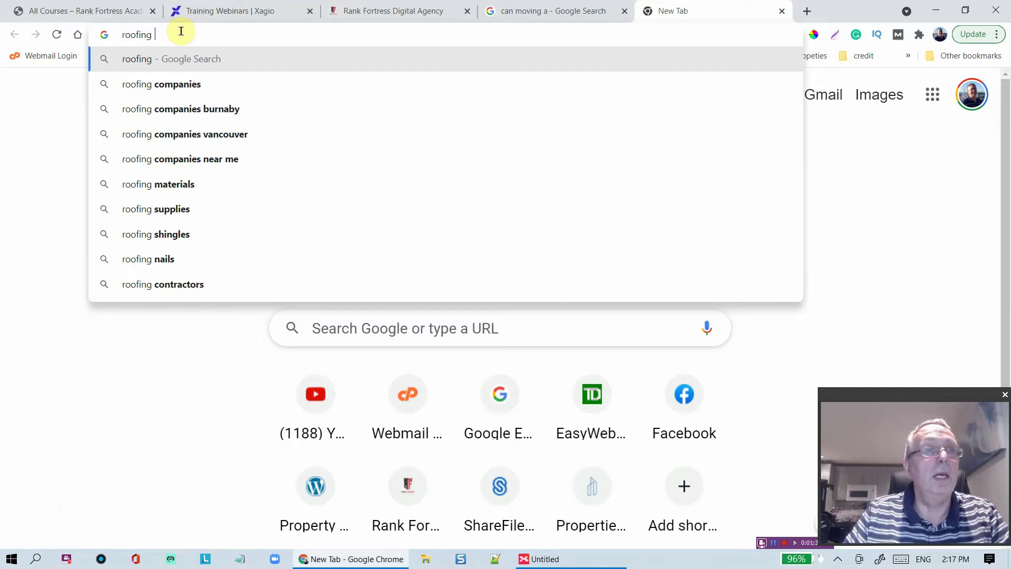
pyautogui.write(' se')
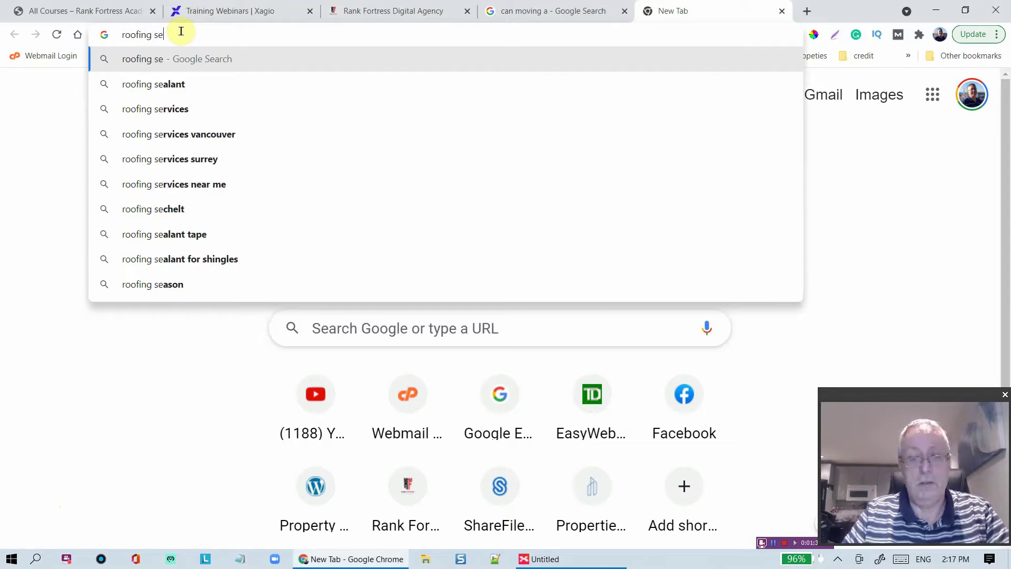
pyautogui.write('attle')
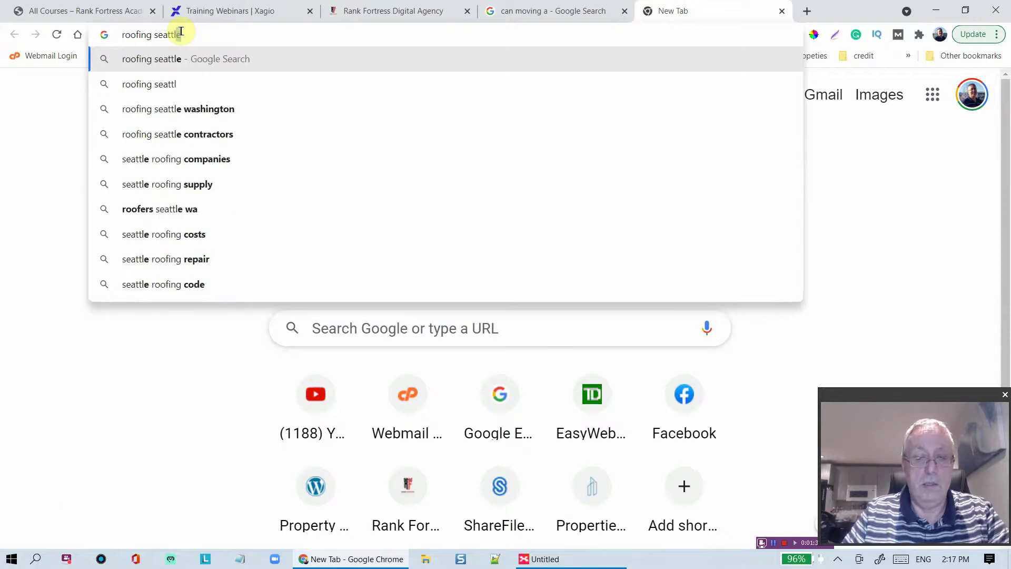
pyautogui.press('Return')
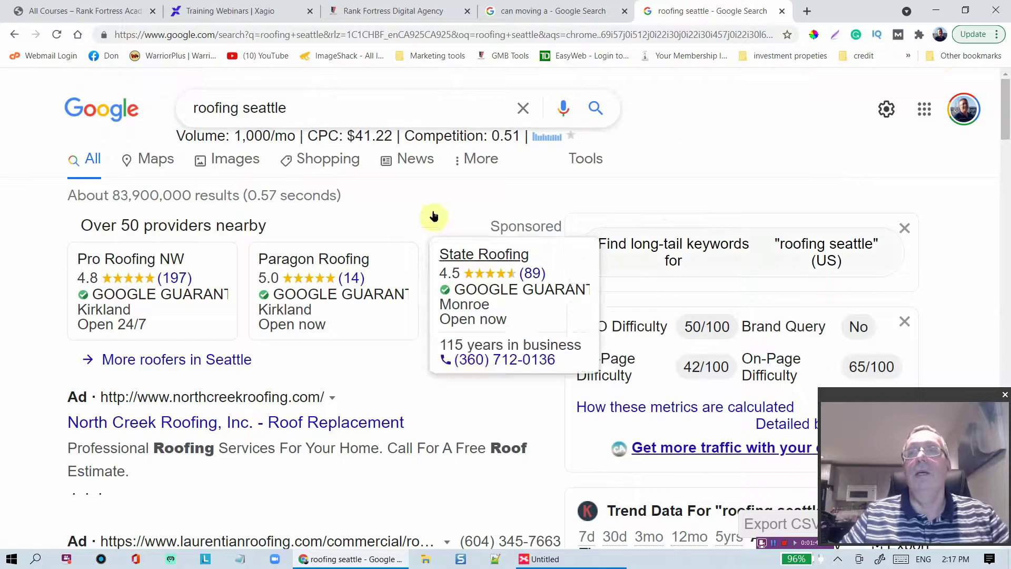
# - Check the language, geolocation and coordinate settings of the gs location changer extension, and close it
pyautogui.click(919, 35)
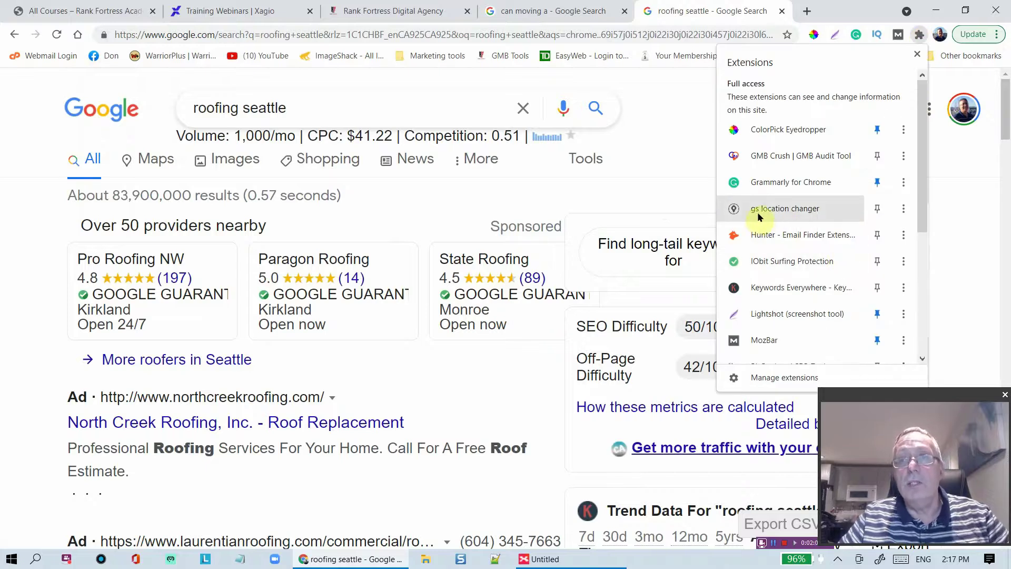
pyautogui.click(791, 211)
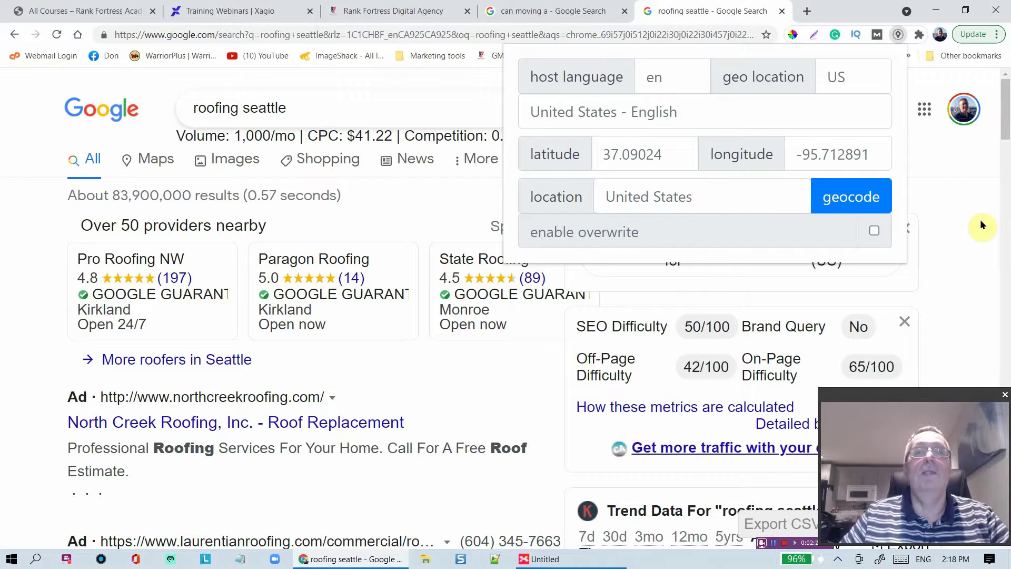
pyautogui.click(950, 226)
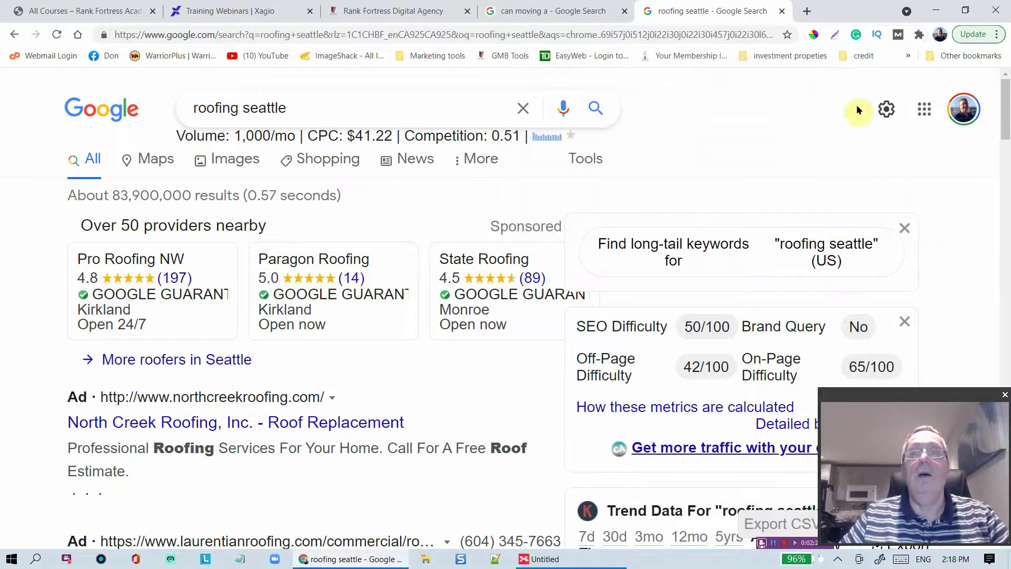
# - Check the country options offered by the Keywords Everywhere extension and close it without changing the country
pyautogui.click(906, 56)
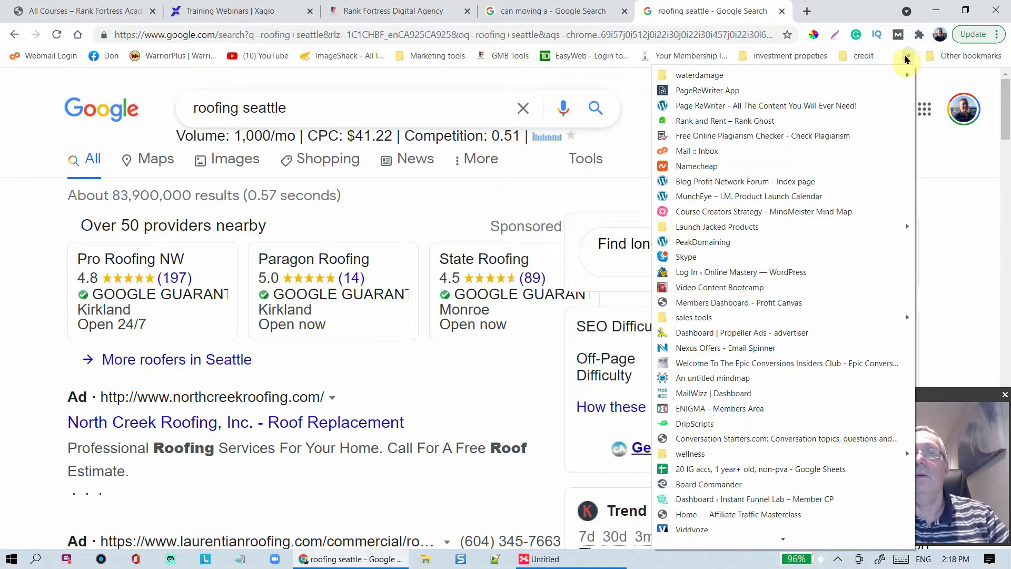
pyautogui.moveTo(853, 225)
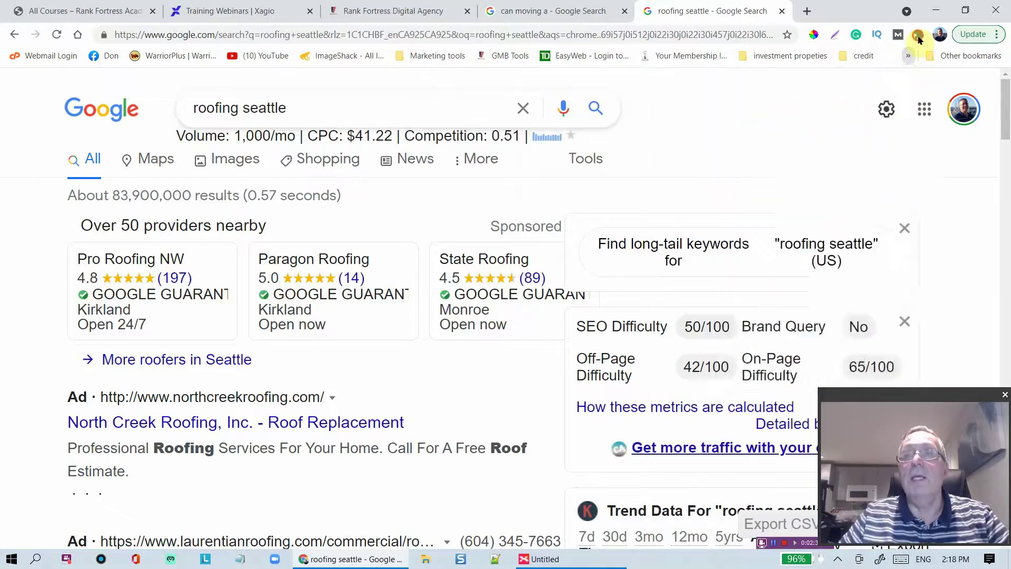
pyautogui.click(919, 35)
pyautogui.click(919, 34)
pyautogui.scroll(-2, 917, 174)
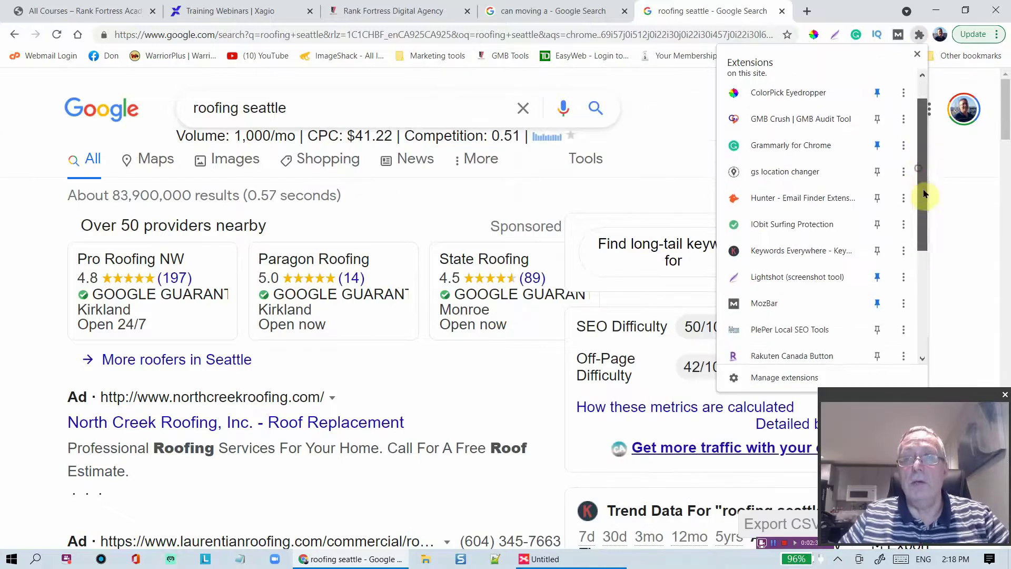
pyautogui.click(795, 250)
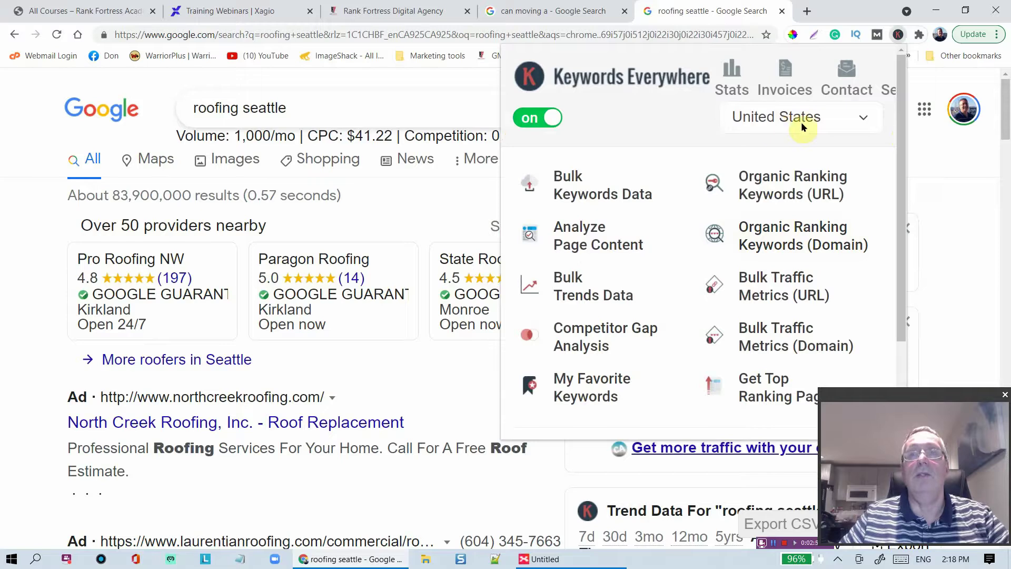
pyautogui.click(862, 120)
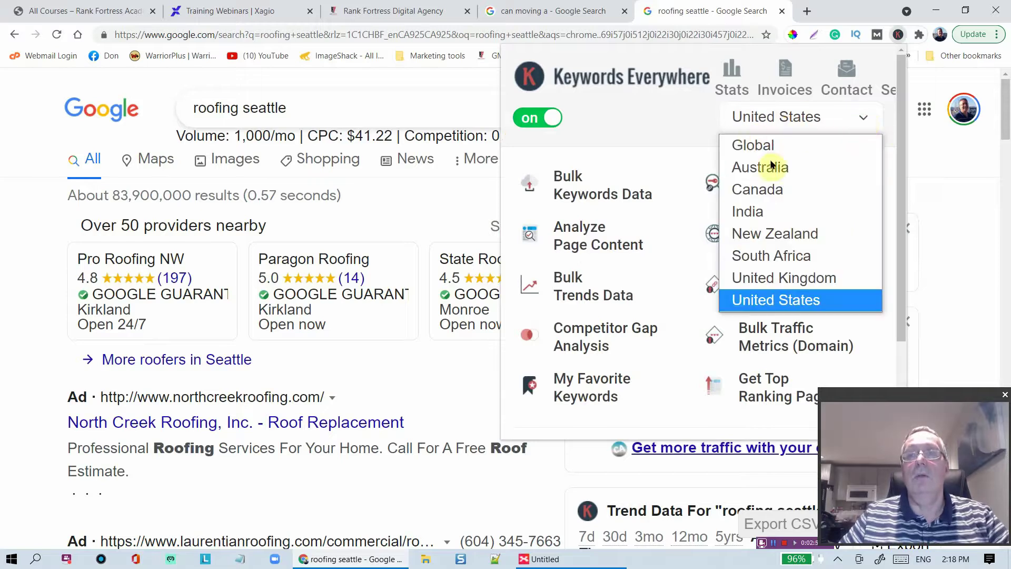
pyautogui.click(958, 171)
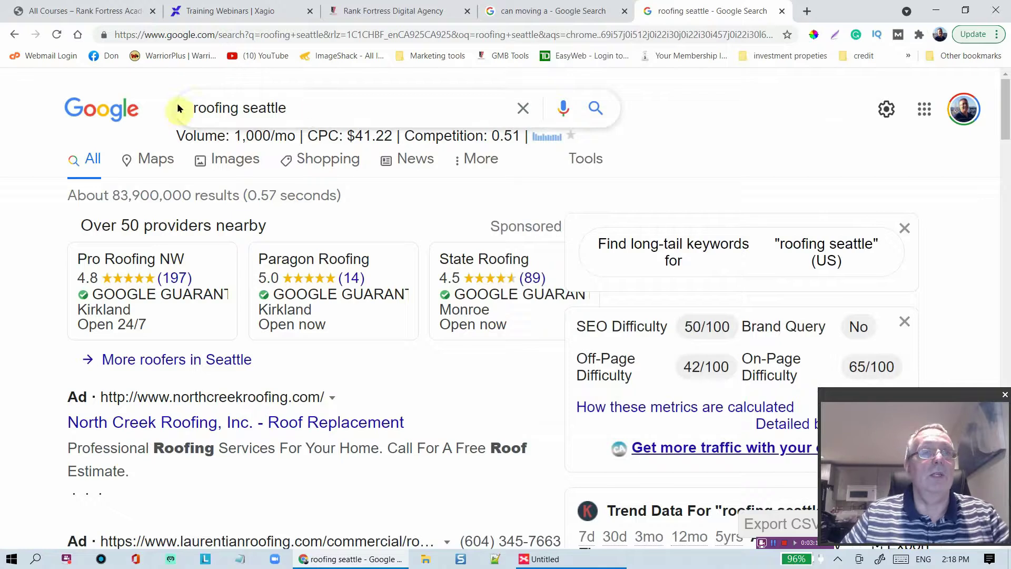
# - Highlight every occurrence of the search query "roofing seattle" on the results page
pyautogui.click(194, 107)
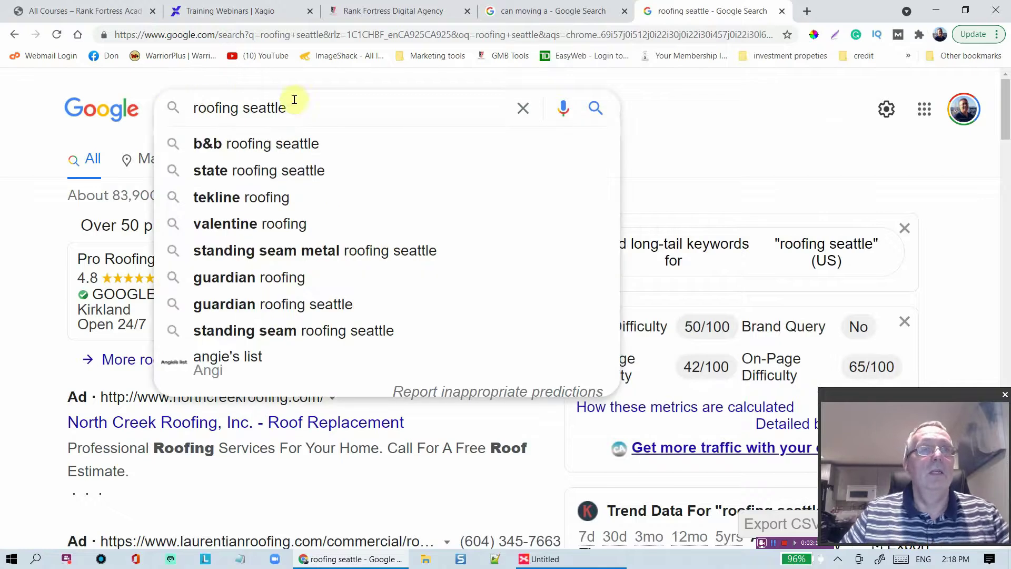
pyautogui.moveTo(294, 106); pyautogui.dragTo(157, 110)
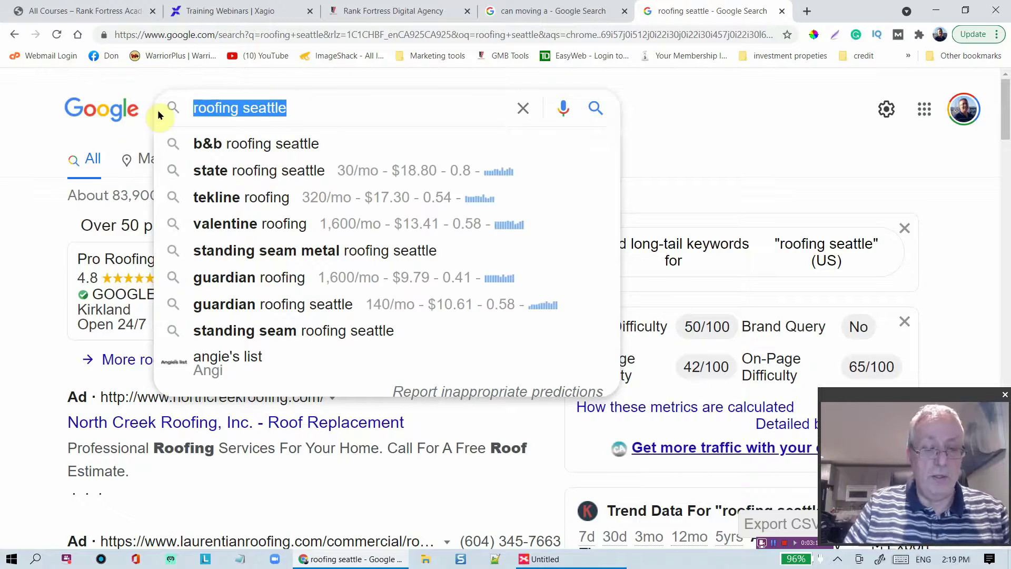
pyautogui.hotkey('ctrl', 'f')
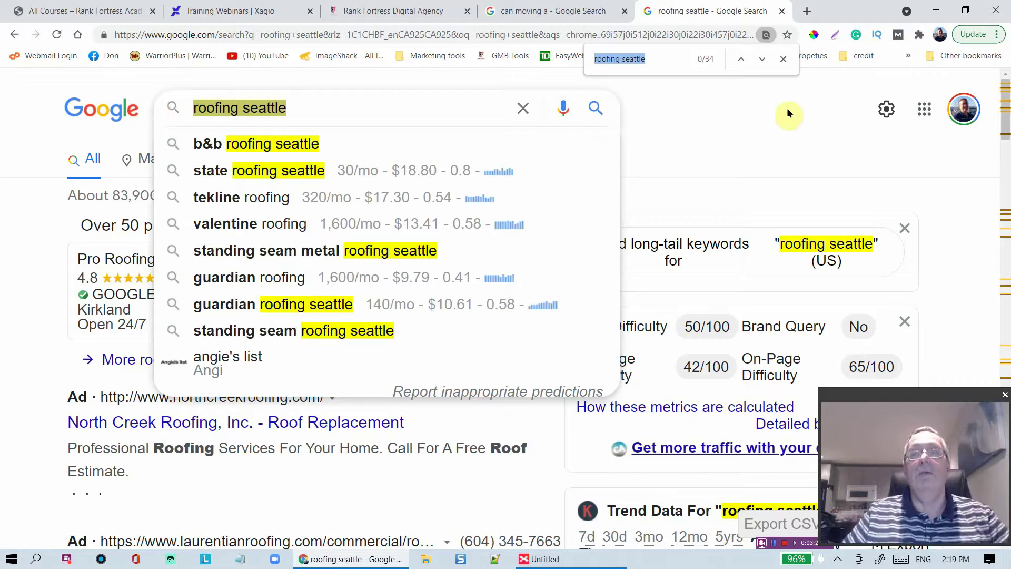
pyautogui.click(728, 122)
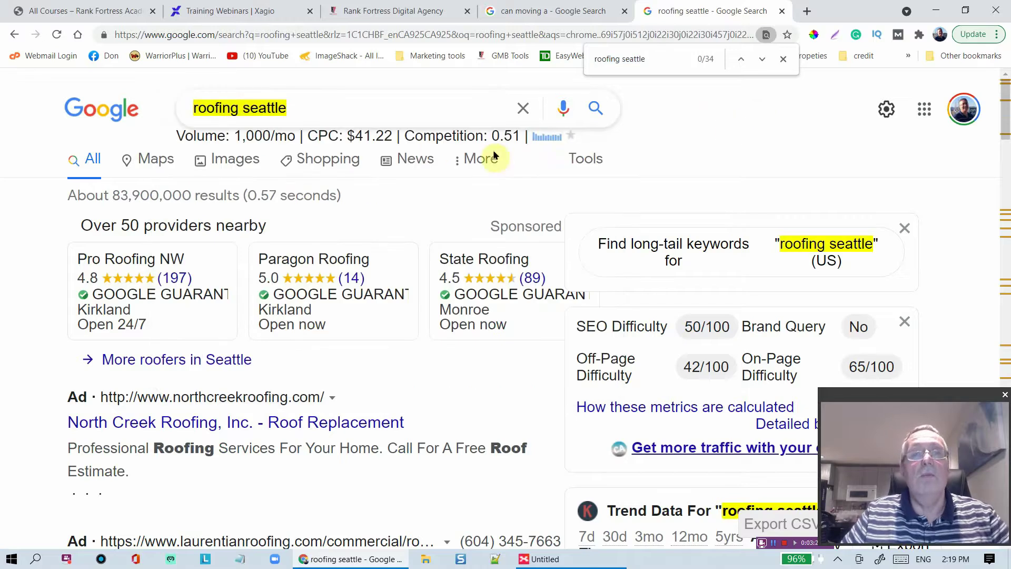
# - Turn on the MozBar extension for the roofing seattle results page
pyautogui.moveTo(1005, 120); pyautogui.dragTo(1006, 141)
pyautogui.moveTo(1007, 158); pyautogui.dragTo(1003, 136)
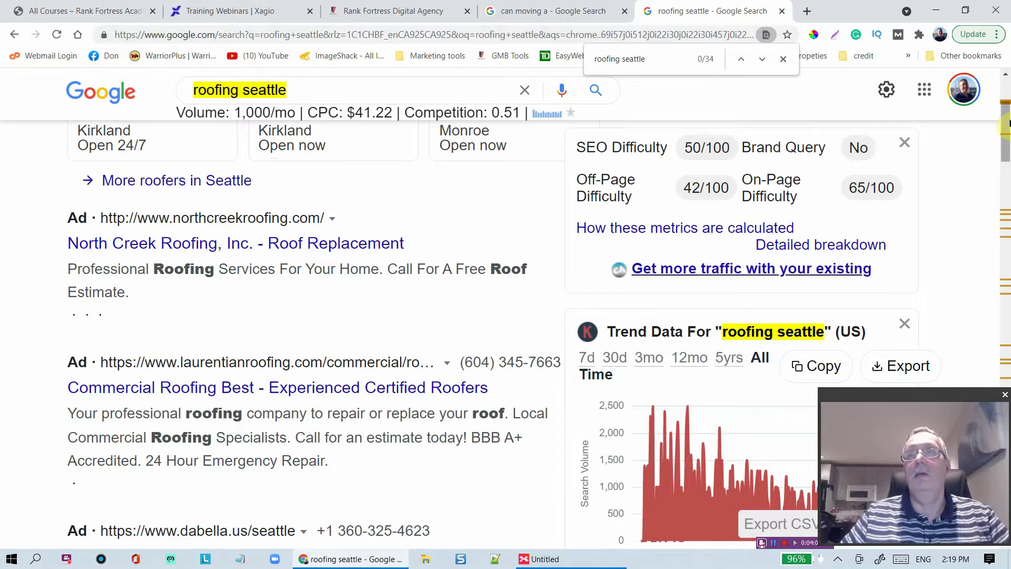
pyautogui.scroll(-12, 1005, 122)
pyautogui.scroll(10, 1004, 91)
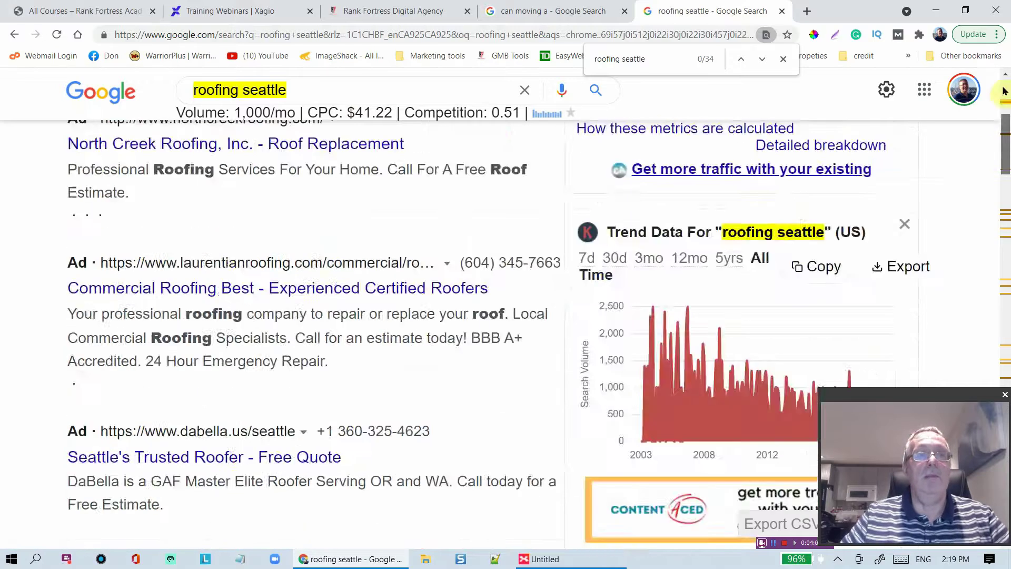
pyautogui.scroll(5, 1004, 91)
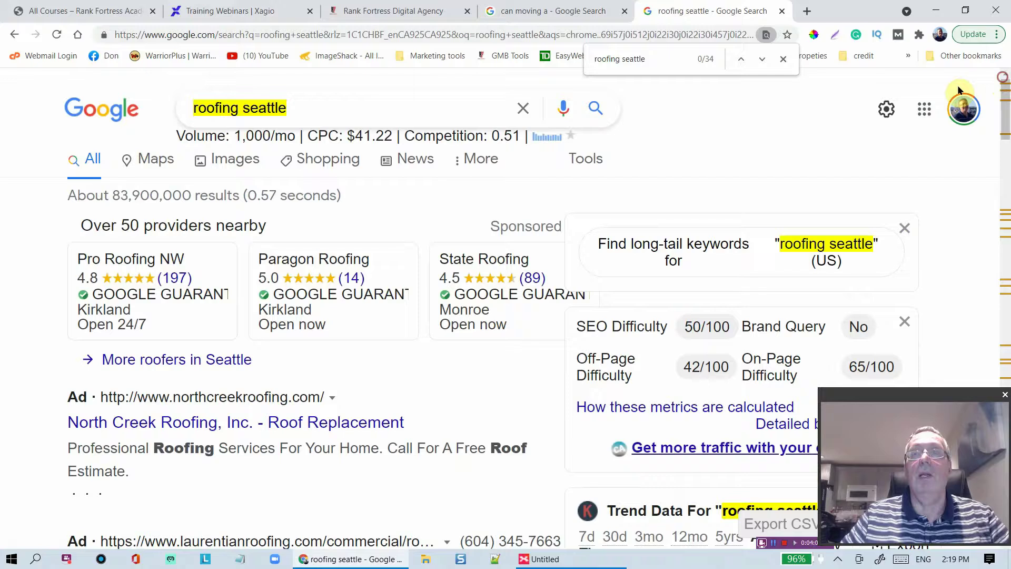
pyautogui.click(898, 35)
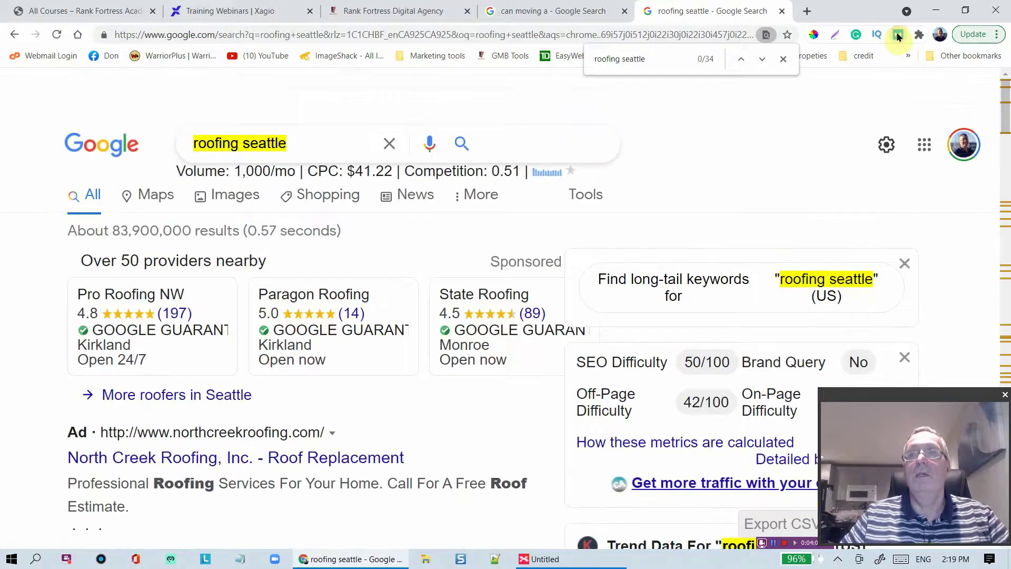
pyautogui.click(897, 35)
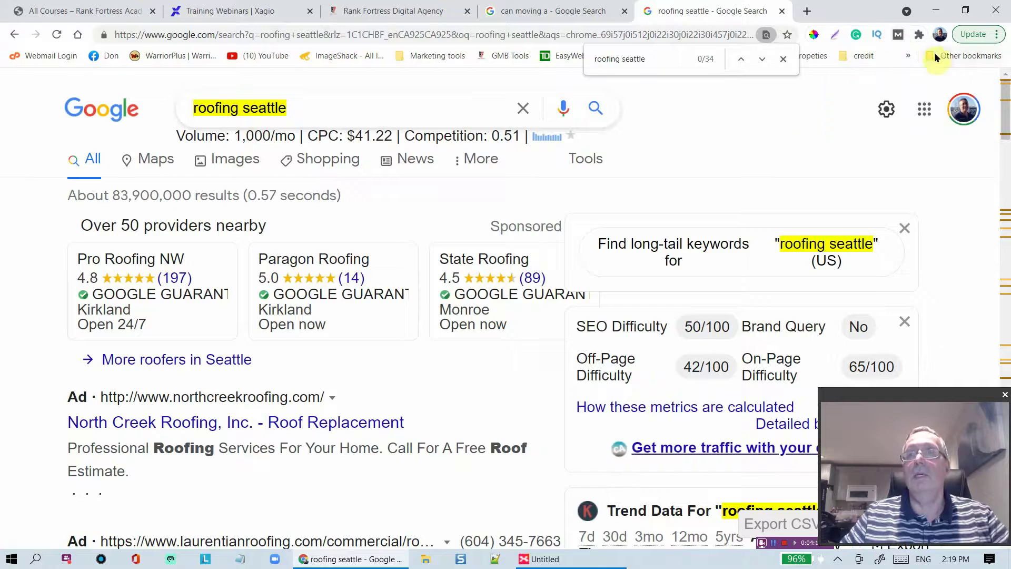
pyautogui.click(897, 35)
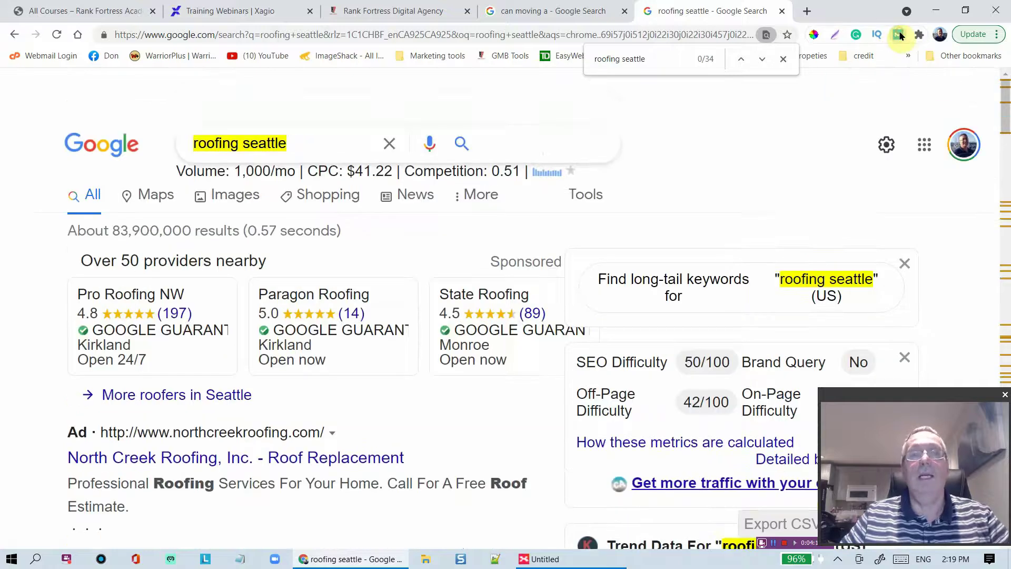
# - Examine the Moz page authority, link count and domain authority of the top organic roofing results, and return to the start of the page
pyautogui.moveTo(1005, 119)
pyautogui.mouseDown()
pyautogui.moveTo(1005, 308)
pyautogui.moveTo(1006, 287)
pyautogui.moveTo(1006, 298)
pyautogui.mouseUp()
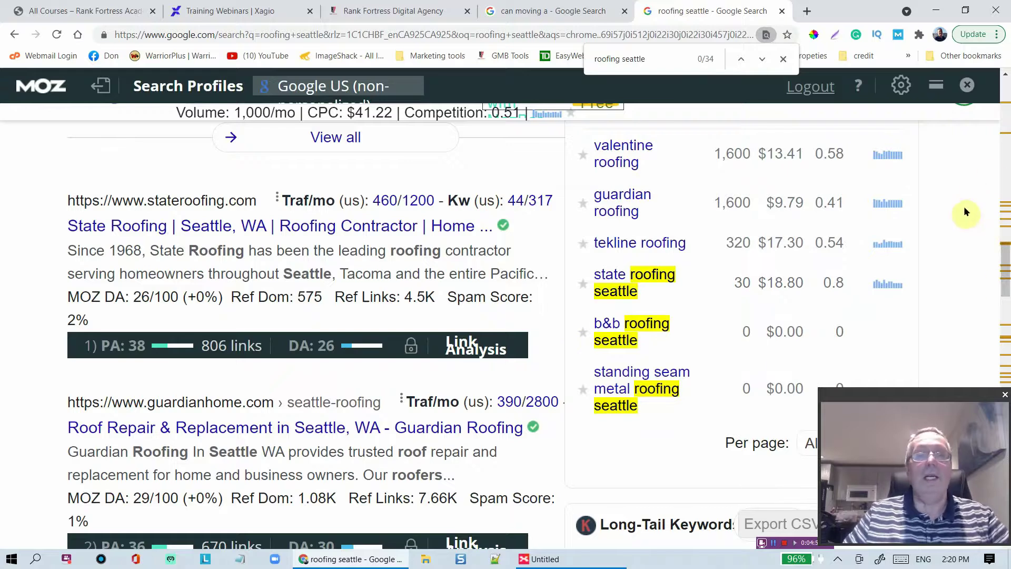
pyautogui.scroll(-3, 964, 210)
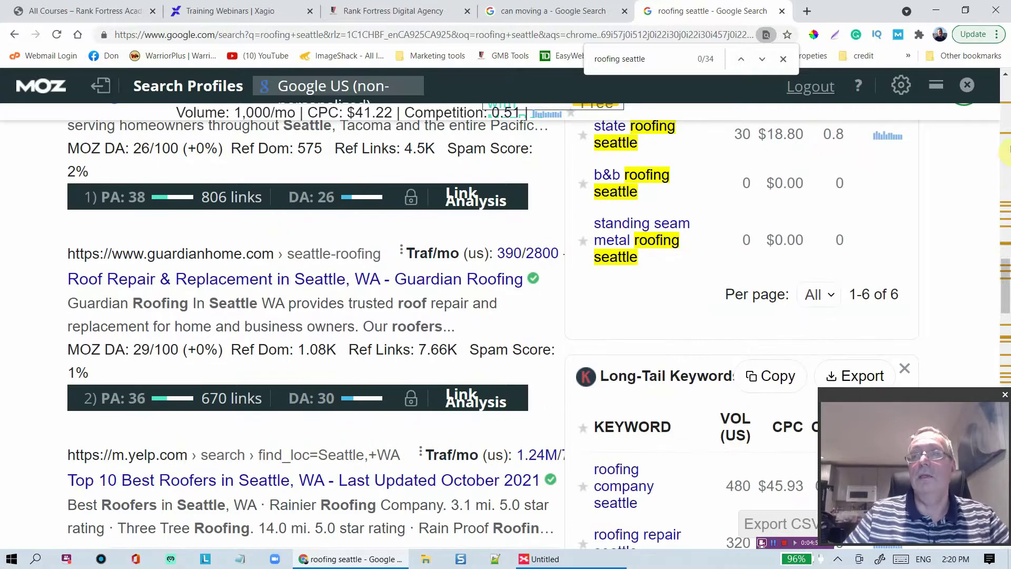
pyautogui.moveTo(1004, 276); pyautogui.dragTo(1004, 274)
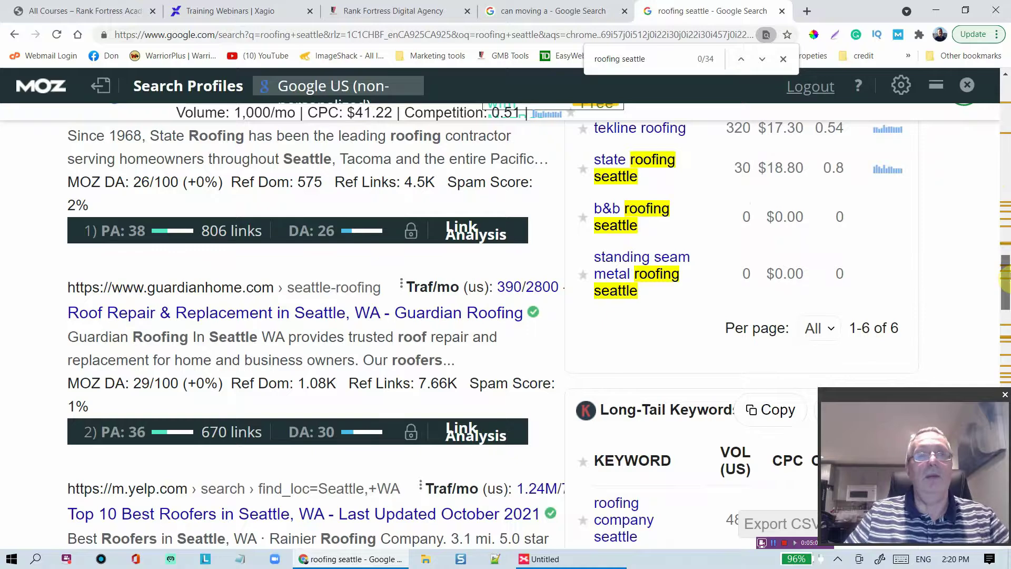
pyautogui.moveTo(1004, 278); pyautogui.dragTo(1005, 281)
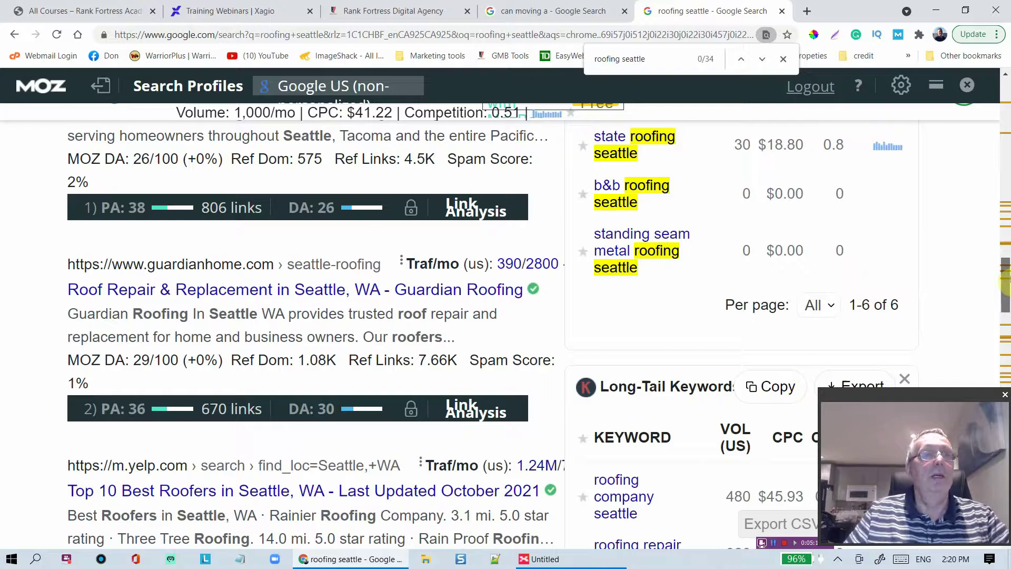
pyautogui.moveTo(1004, 283); pyautogui.dragTo(1005, 278)
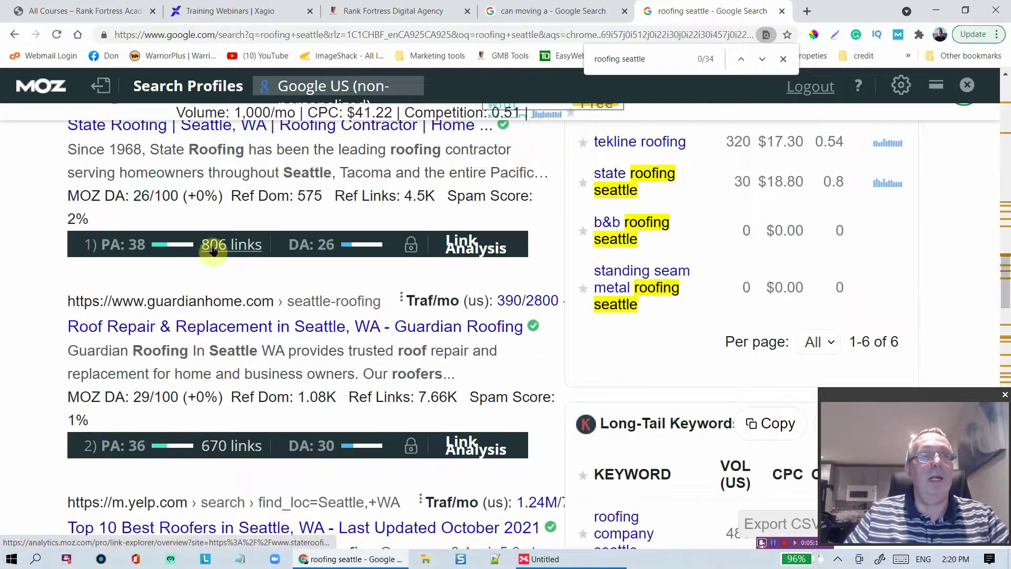
pyautogui.moveTo(1004, 273); pyautogui.dragTo(1004, 331)
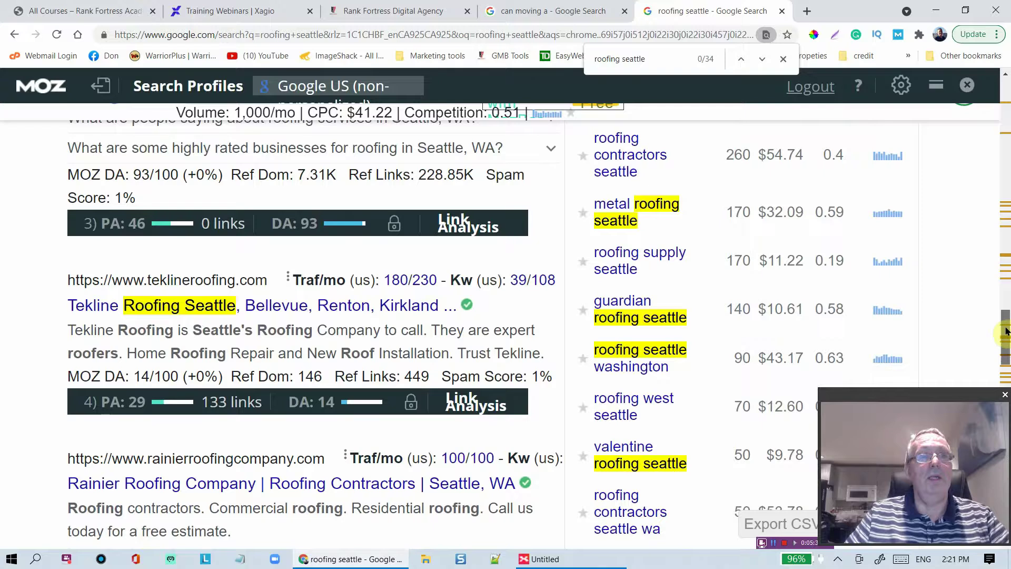
pyautogui.moveTo(1005, 331); pyautogui.dragTo(977, 53)
pyautogui.moveTo(413, 337)
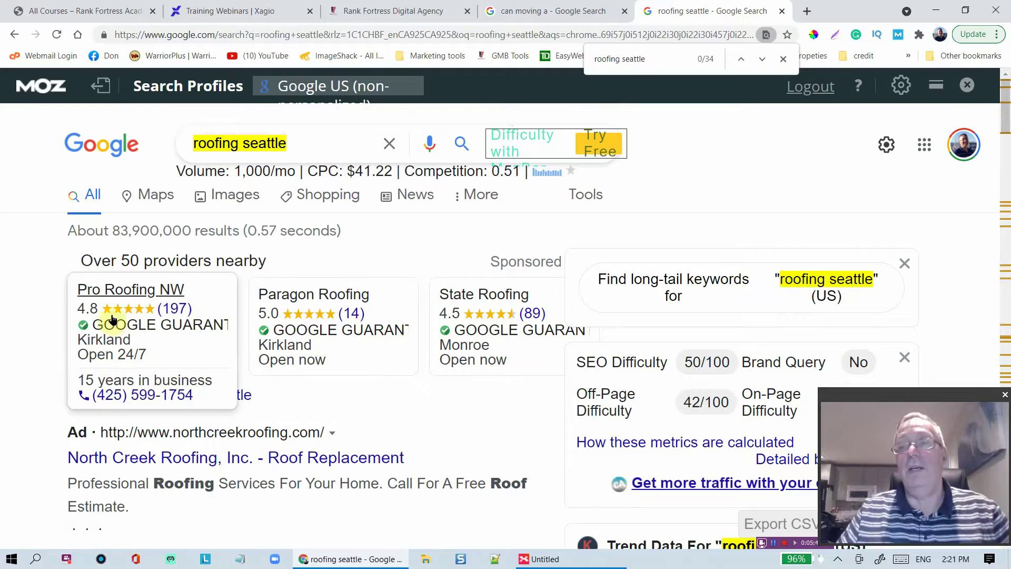
# - Shorten the search query to "roofing" and bring up its keyword suggestions with search volumes
pyautogui.click(304, 132)
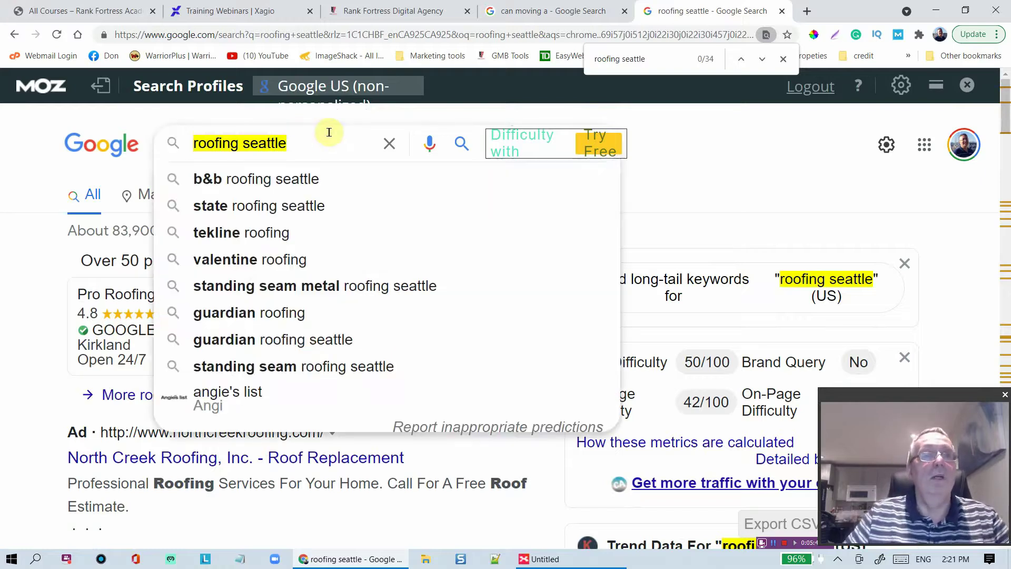
pyautogui.press('BackSpace')
pyautogui.press('BackSpace')
pyautogui.press('BackSpace')
pyautogui.press('BackSpace')
pyautogui.press('BackSpace')
pyautogui.press('BackSpace')
pyautogui.press('BackSpace')
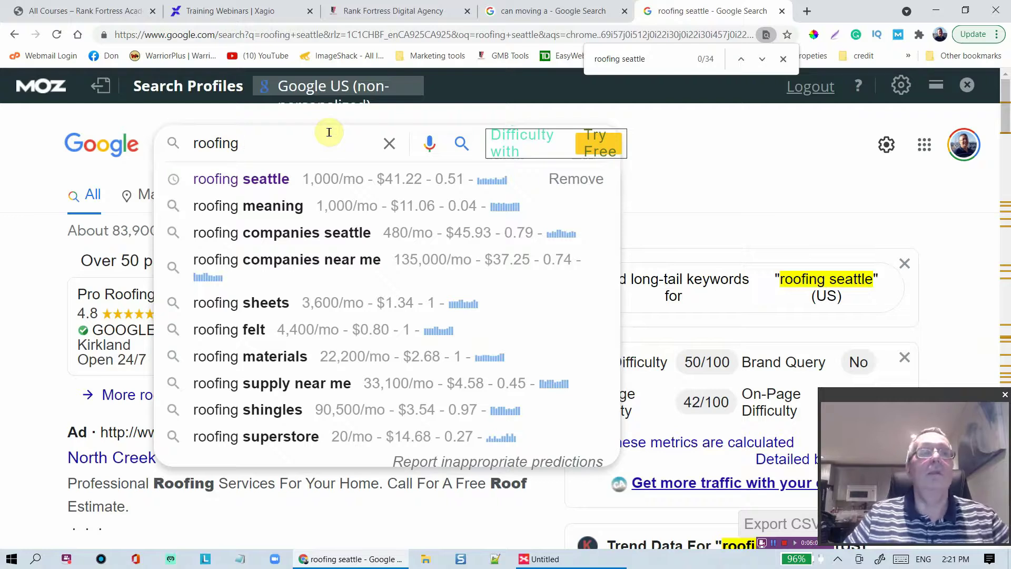
pyautogui.click(655, 147)
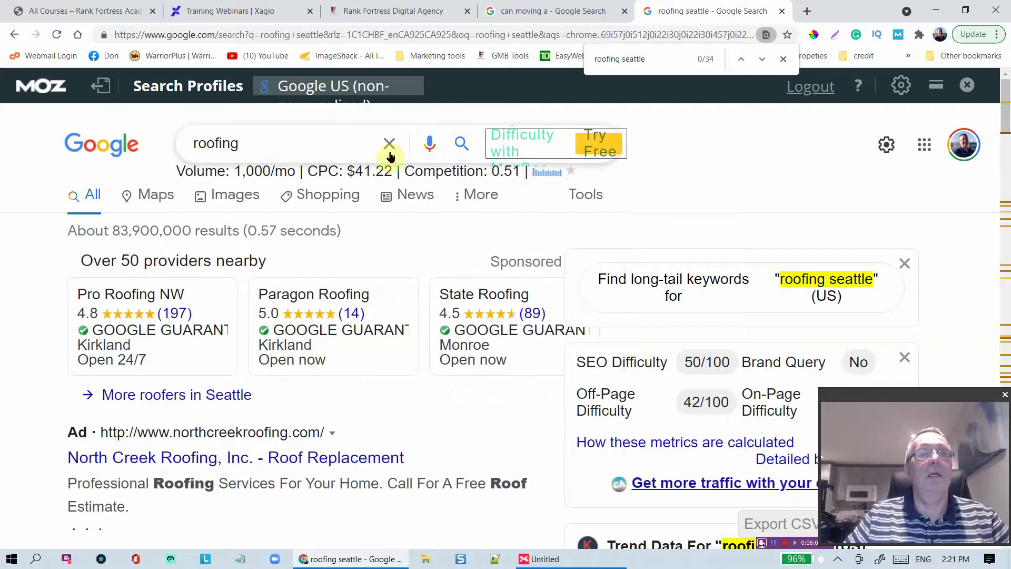
pyautogui.click(276, 147)
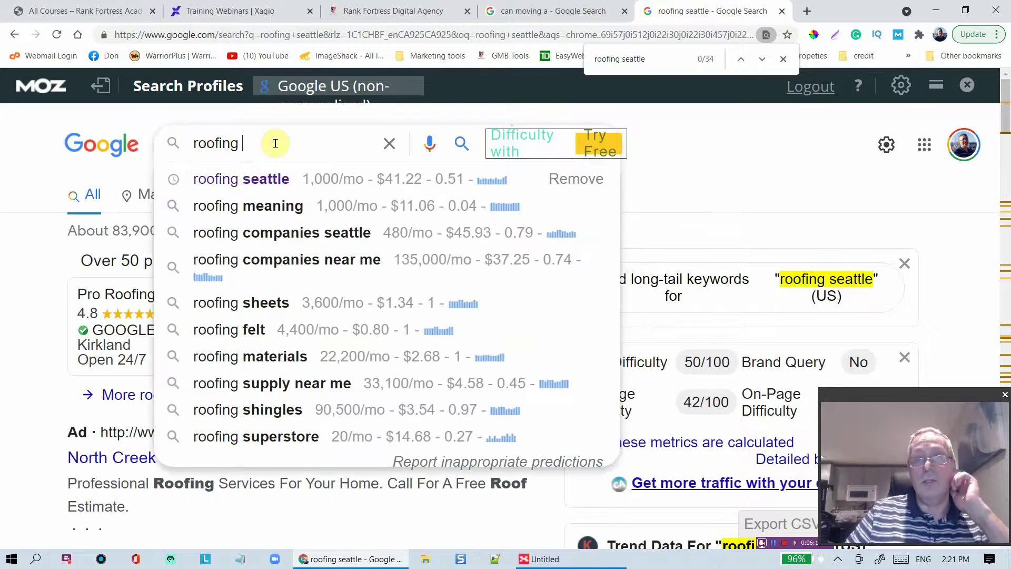
# - Put the word "do" in front of "roofing" in the search query to get question-style suggestions
pyautogui.click(194, 141)
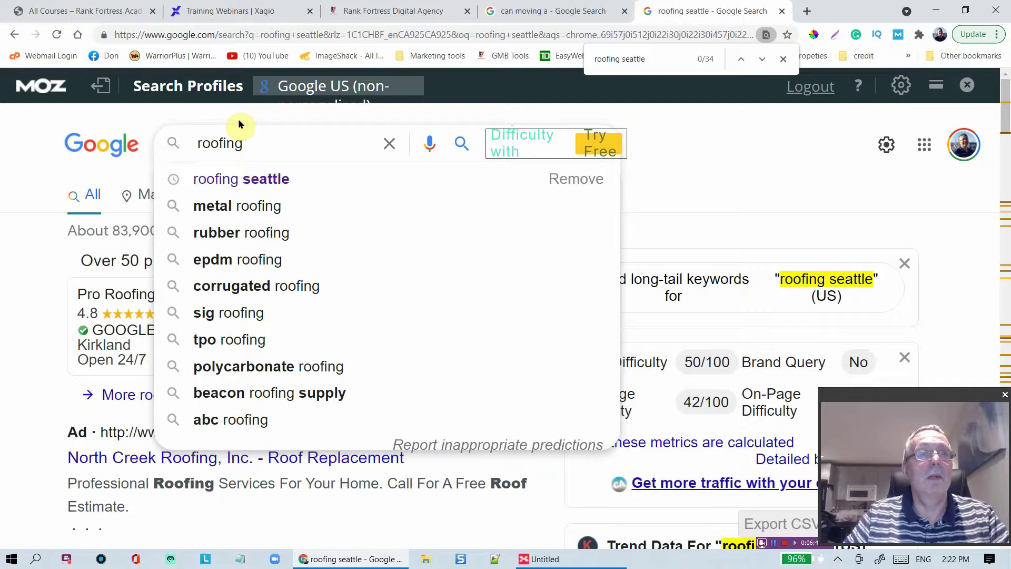
pyautogui.press('BackSpace')
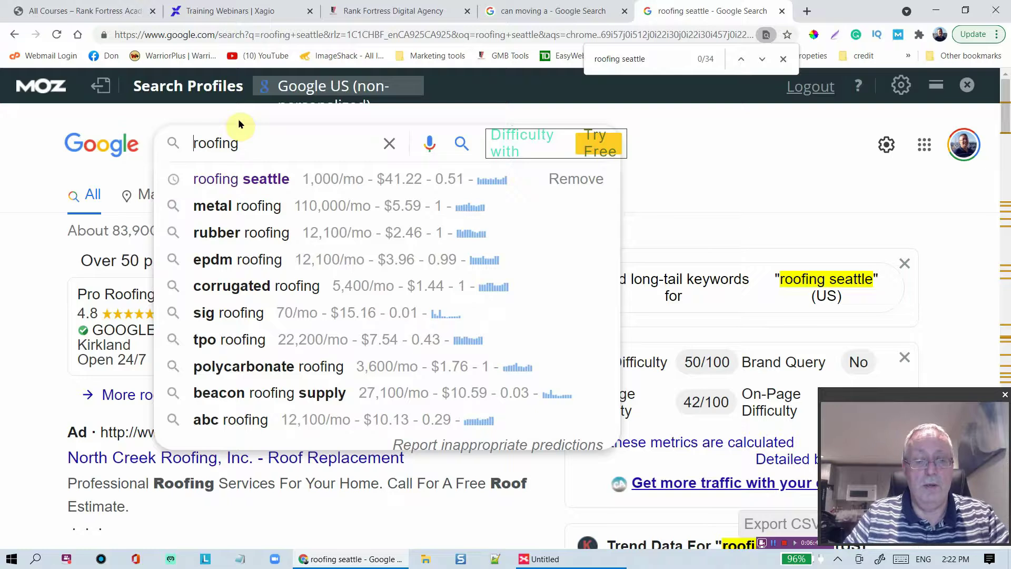
pyautogui.write('do')
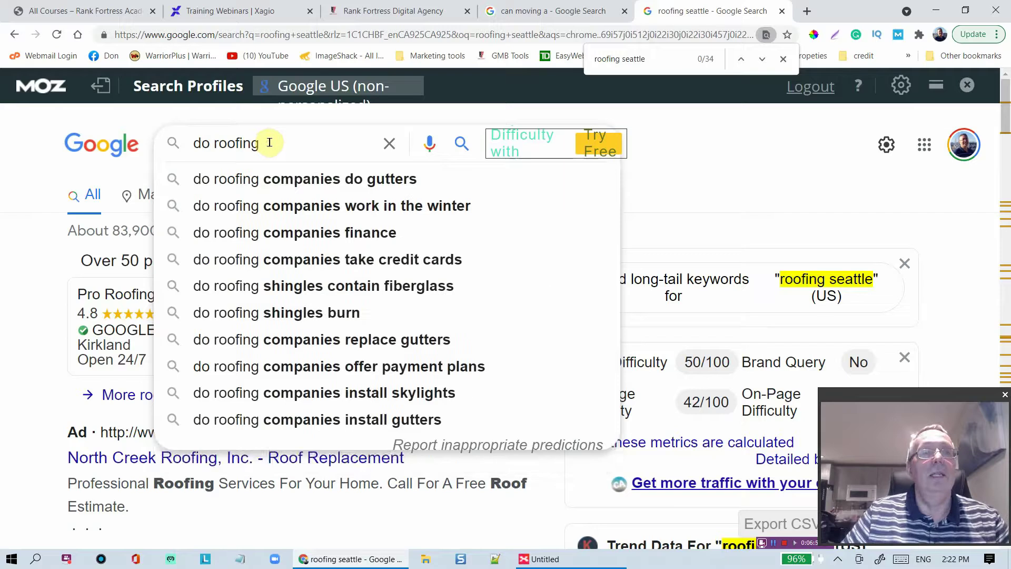
# - Check the suggestions for "do roofing" followed in turn by the letters a, b and c
pyautogui.write('a')
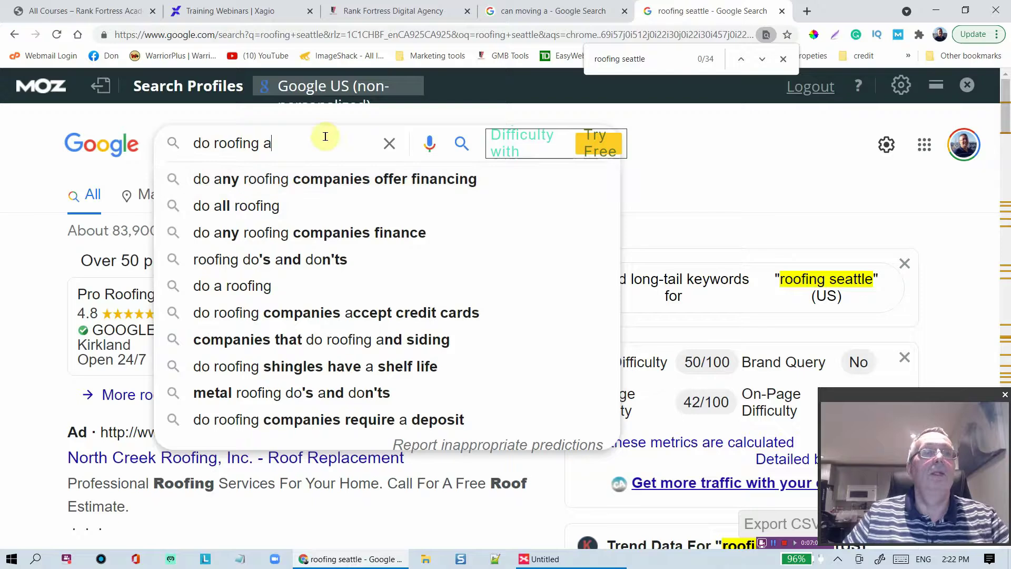
pyautogui.press('BackSpace')
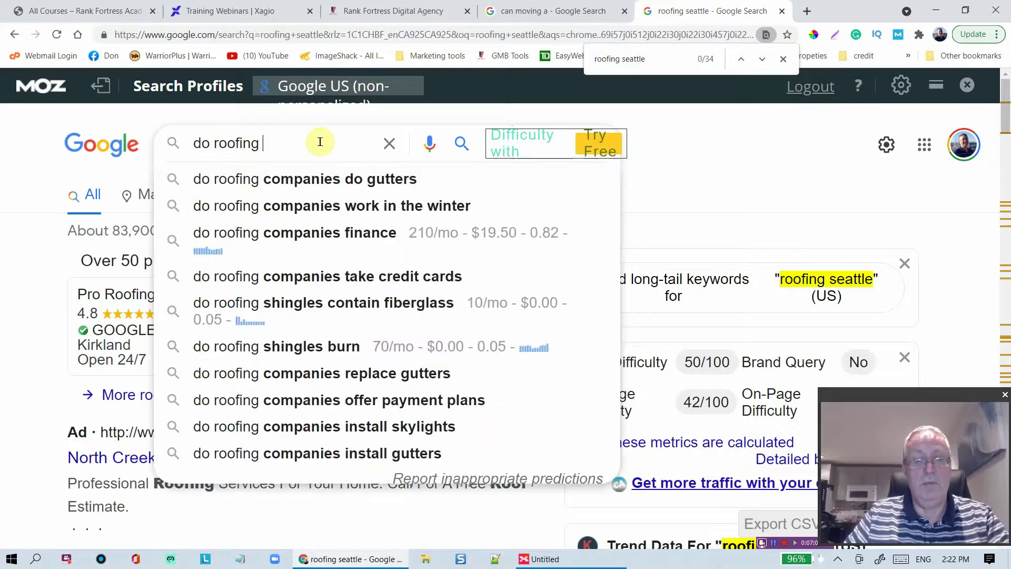
pyautogui.write('b')
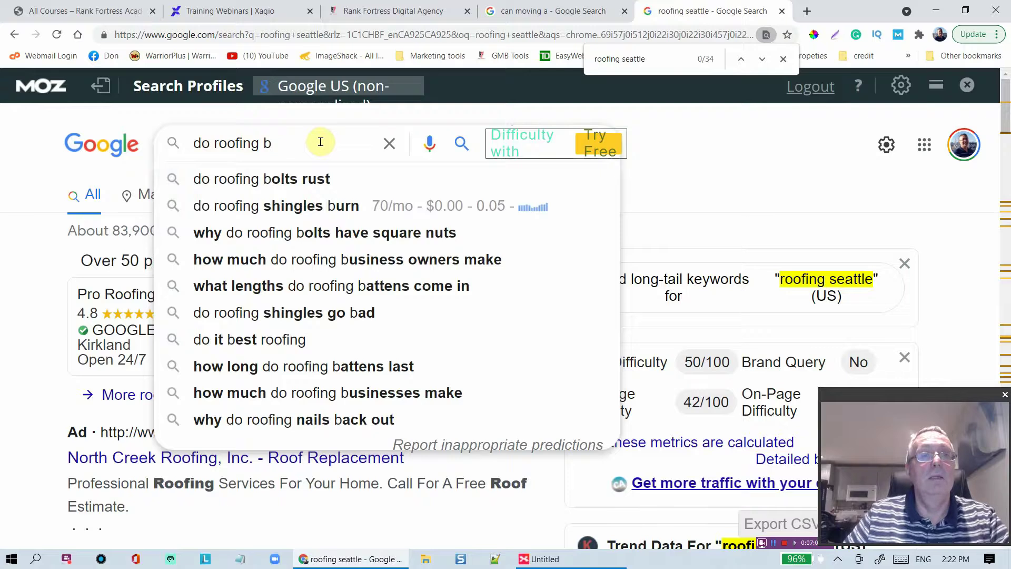
pyautogui.press('BackSpace')
pyautogui.write('c')
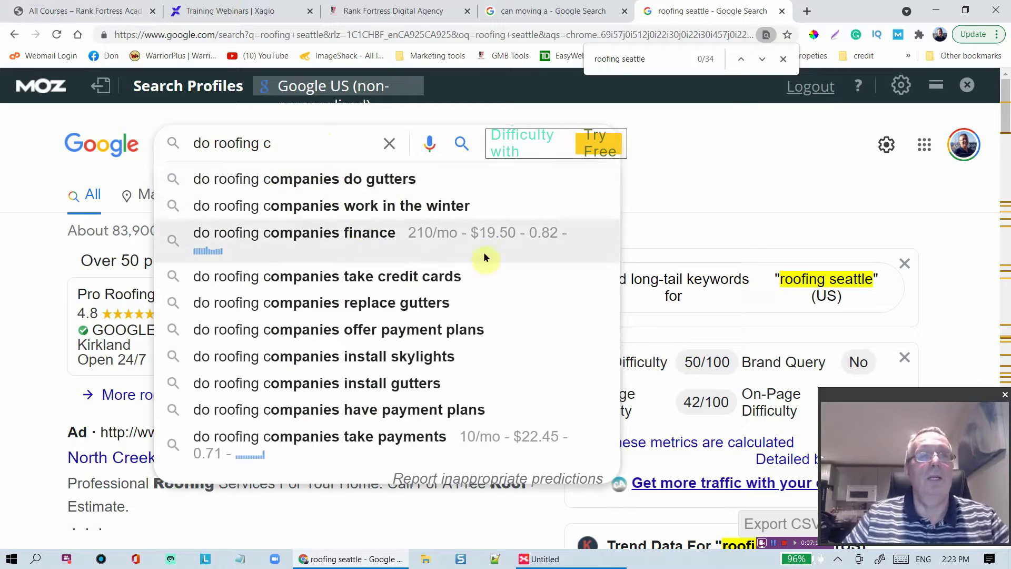
# - Search for the suggested query "do roofing companies do gutters" and highlight its occurrences on the results page
pyautogui.click(327, 179)
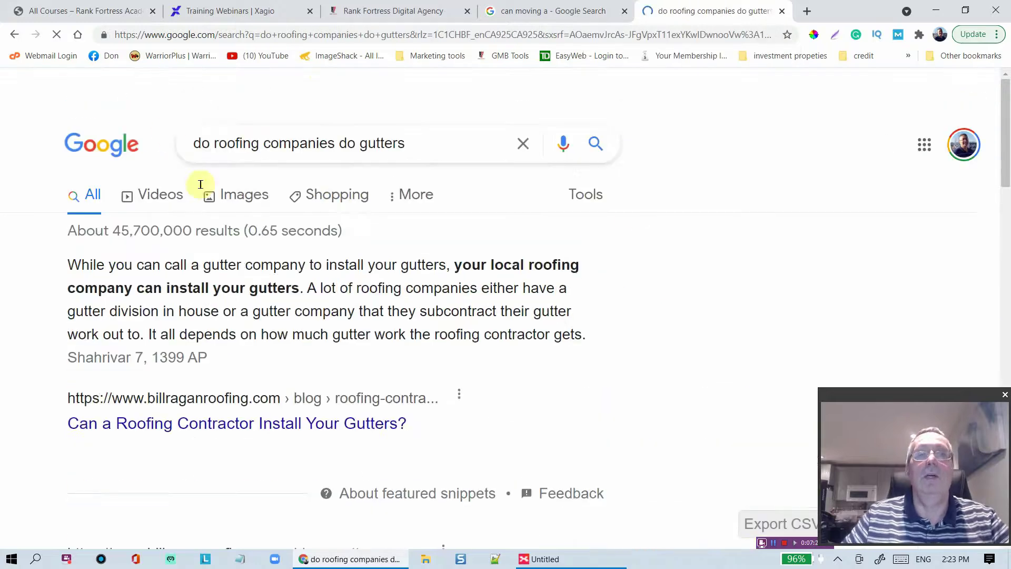
pyautogui.moveTo(193, 141); pyautogui.dragTo(402, 144)
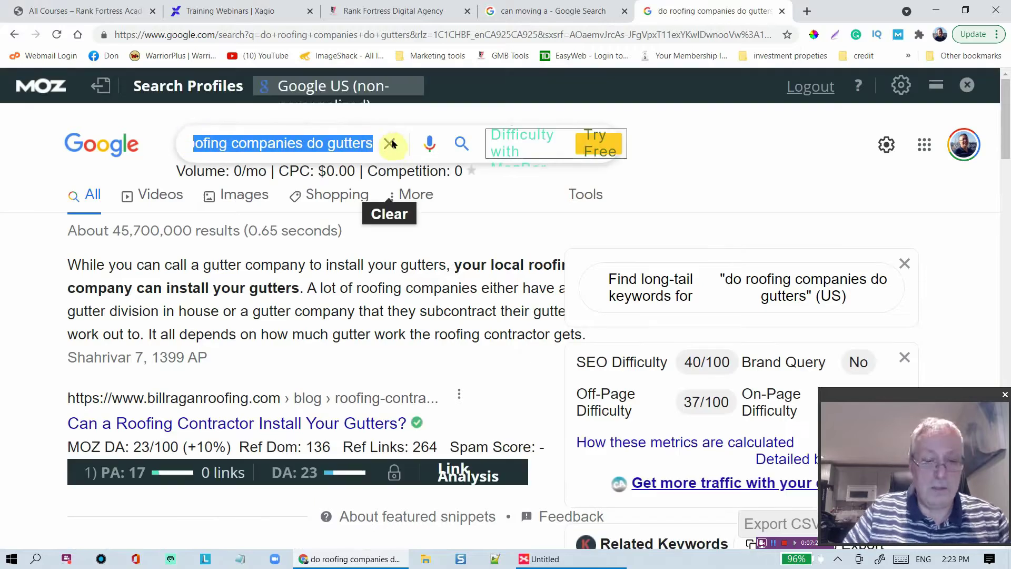
pyautogui.hotkey('ctrl', 'f')
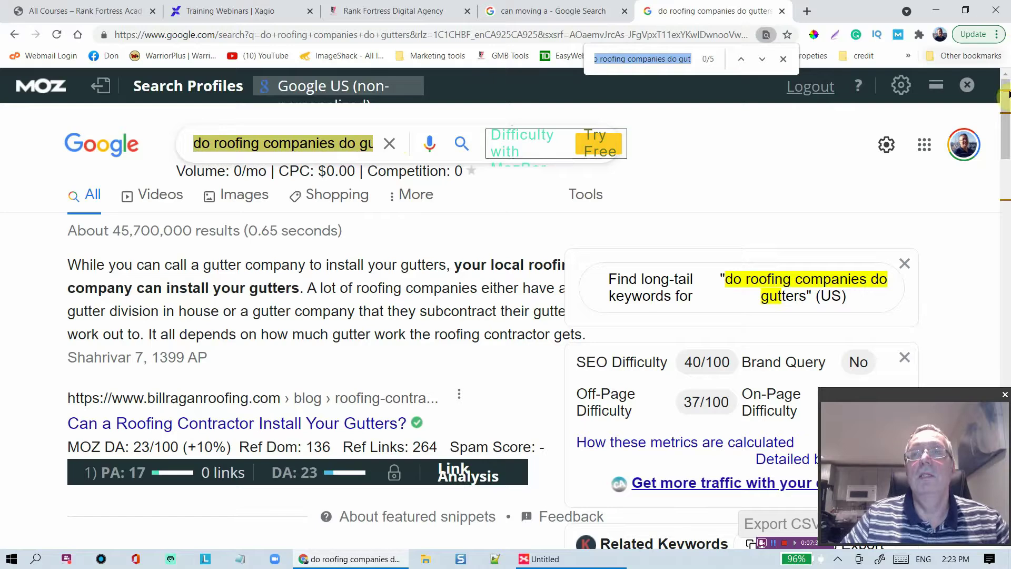
# - Examine the organic results for highlighted exact-match titles and their Moz page authority, link counts and domain authority
pyautogui.moveTo(1003, 105); pyautogui.dragTo(1006, 209)
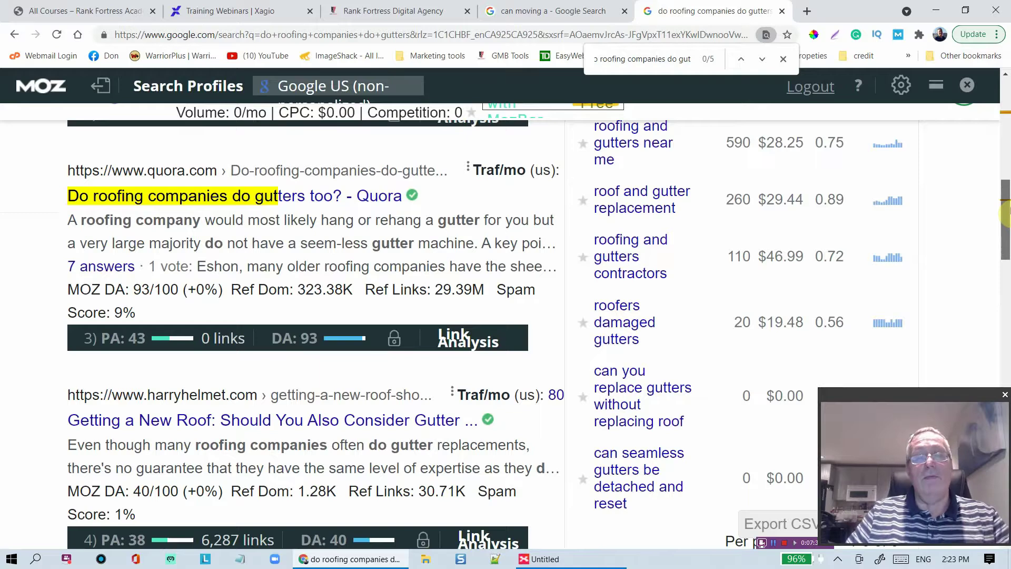
pyautogui.moveTo(1005, 210); pyautogui.dragTo(1000, 190)
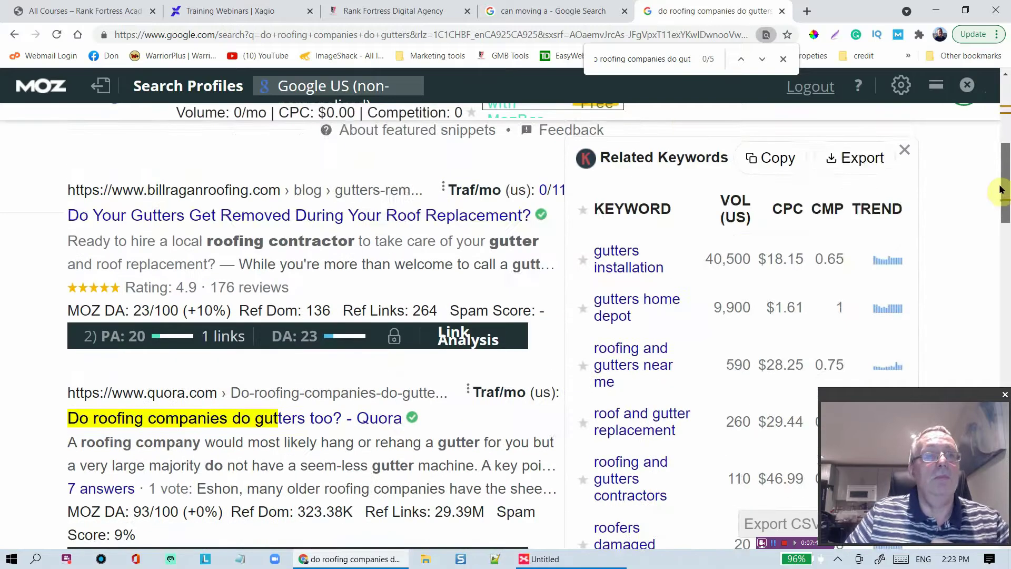
pyautogui.scroll(-3, 1001, 189)
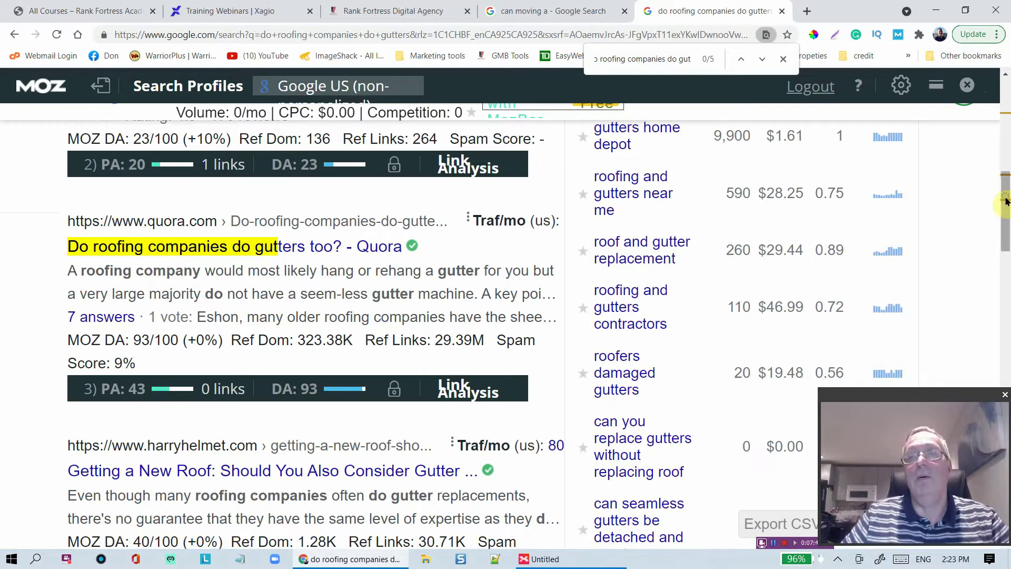
pyautogui.scroll(-3, 1005, 202)
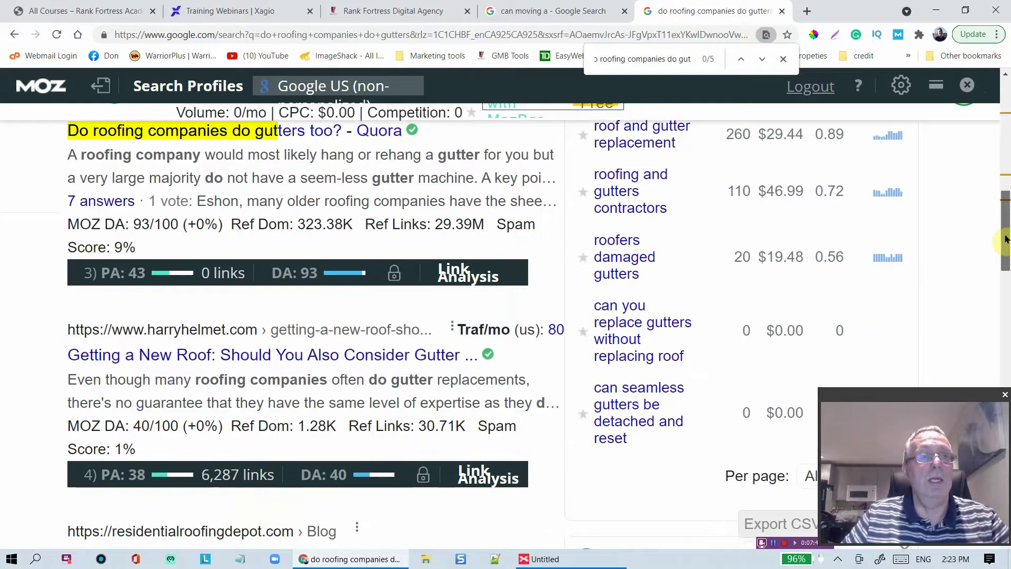
pyautogui.scroll(-1, 1004, 242)
pyautogui.scroll(-4, 1006, 263)
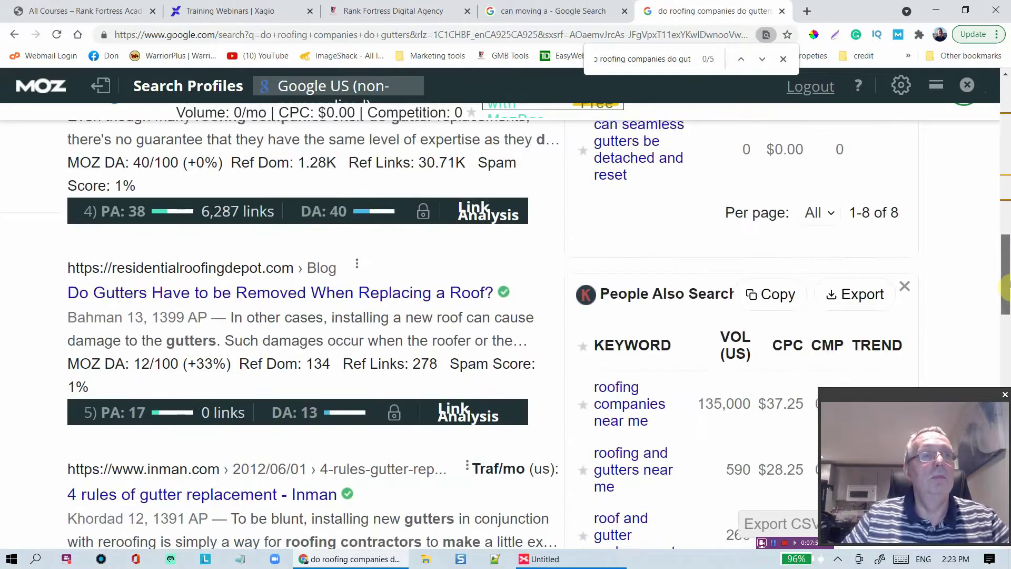
pyautogui.scroll(-6, 1007, 294)
pyautogui.scroll(-8, 1006, 340)
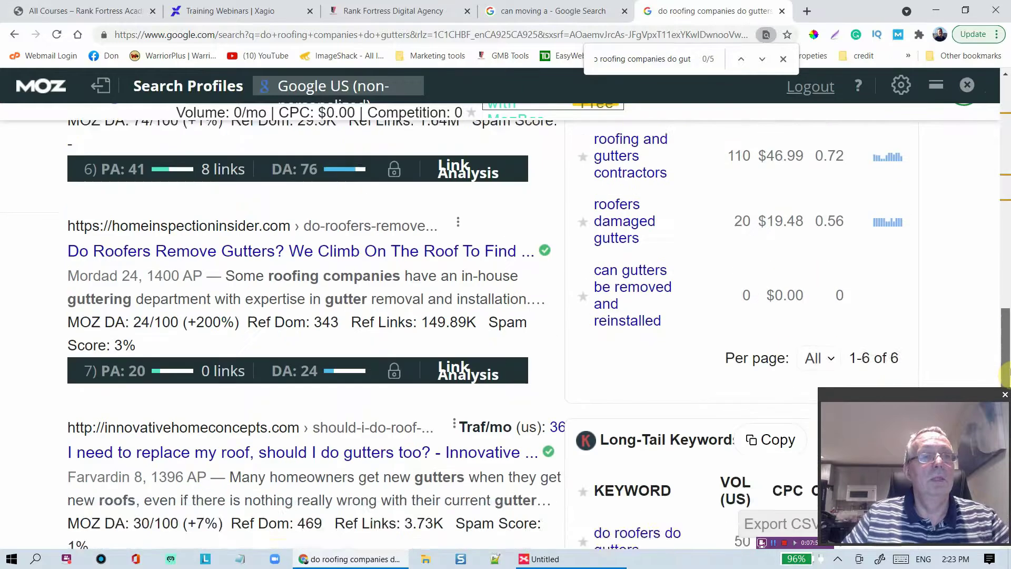
pyautogui.scroll(-1, 1008, 447)
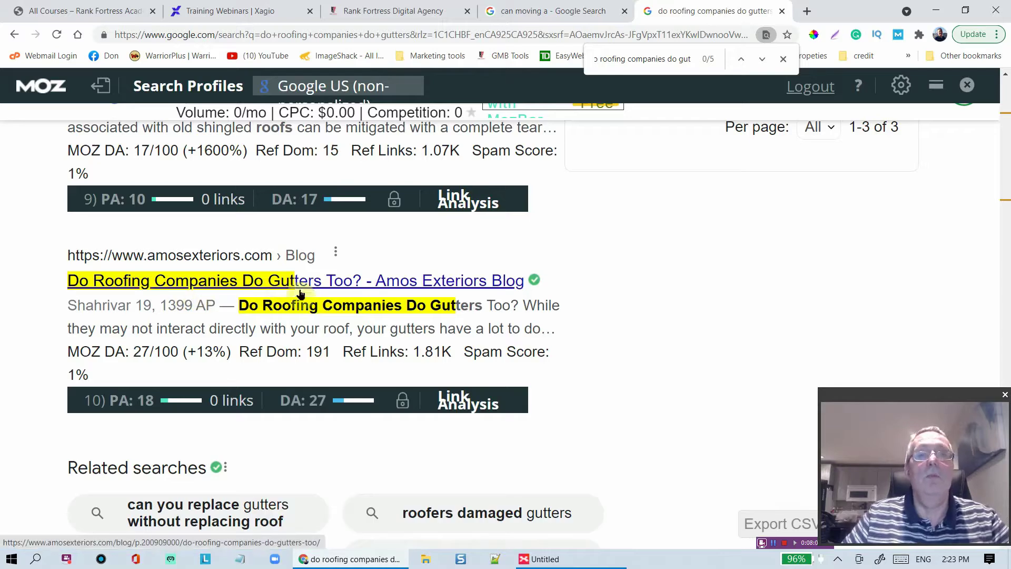
# - Open the Amos Exteriors blog article "Do Roofing Companies Do Gutters Too?" from the search results
pyautogui.click(179, 259)
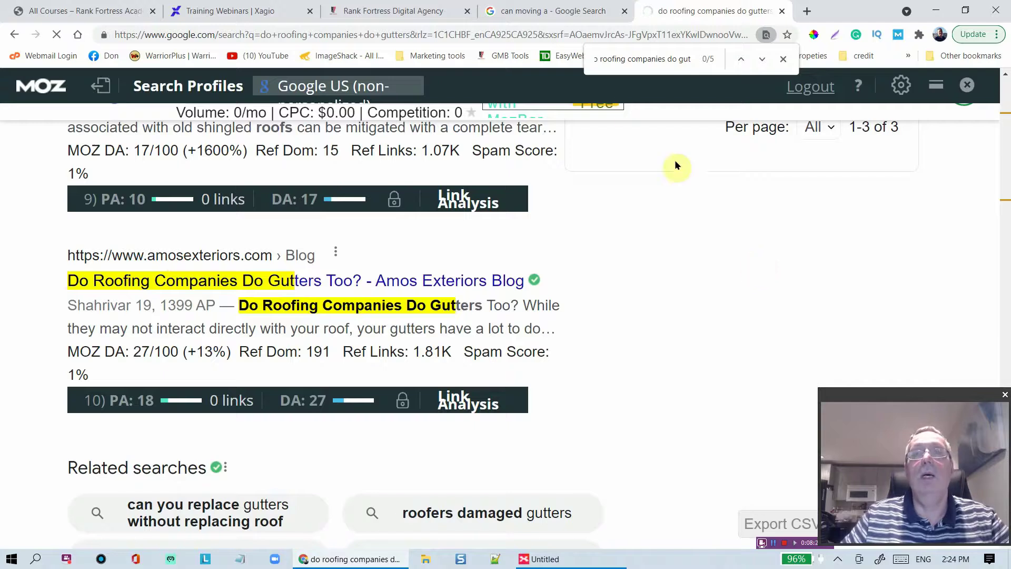
pyautogui.click(559, 12)
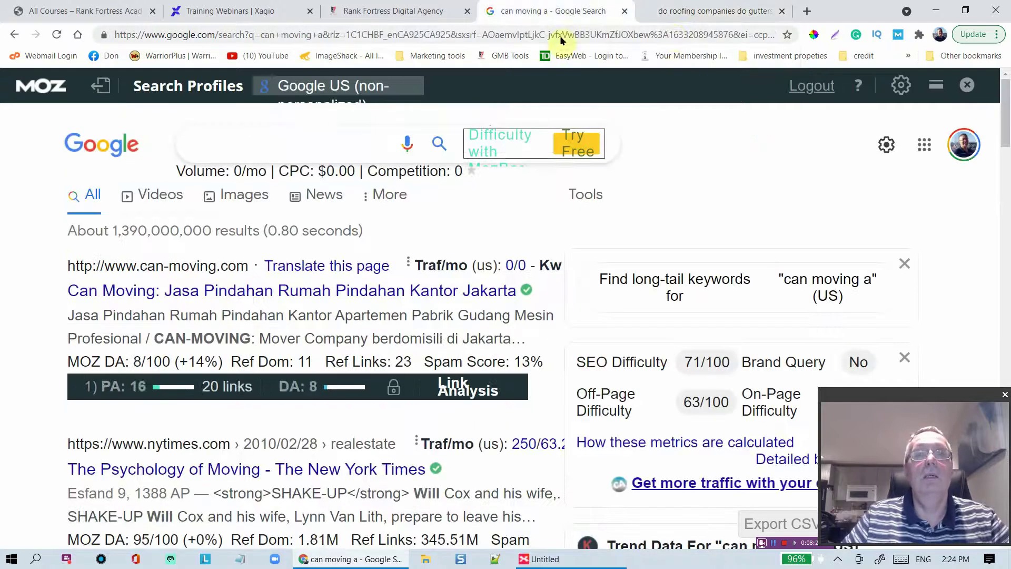
pyautogui.click(700, 11)
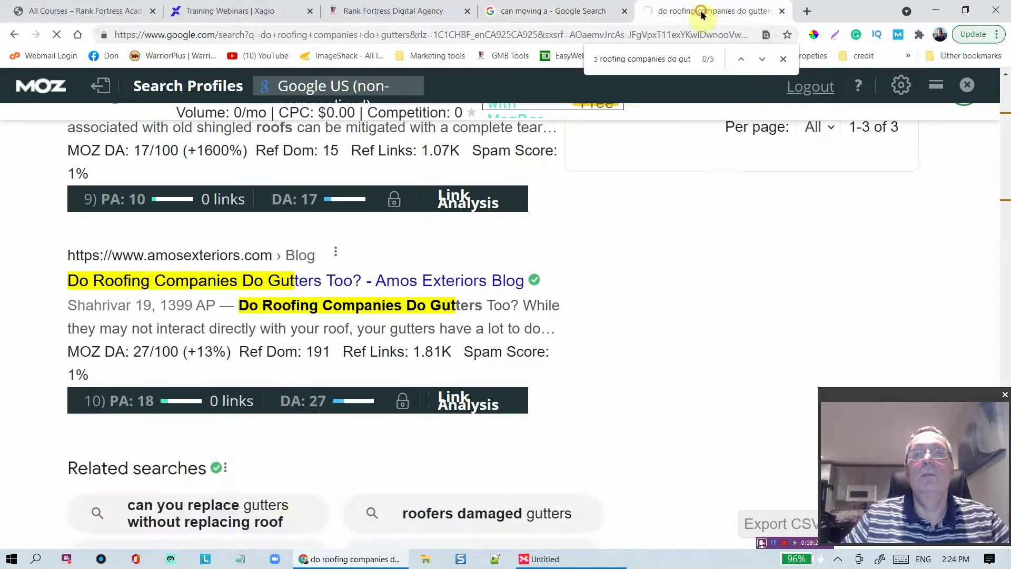
pyautogui.click(187, 256)
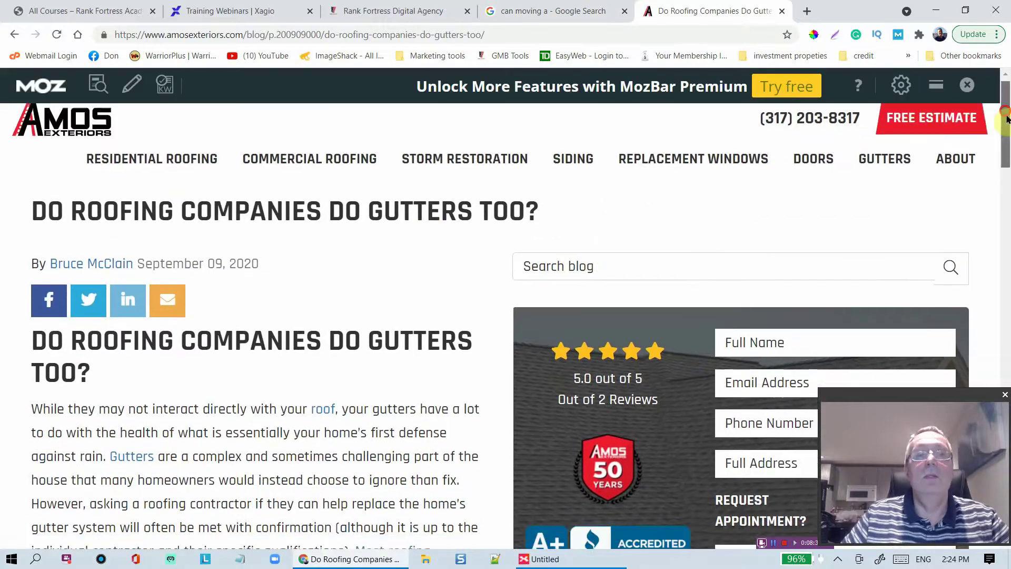
# - Select the Amos Exteriors article text up to its last paragraph, count its words, and dismiss the word count
pyautogui.moveTo(1007, 118); pyautogui.dragTo(1007, 343)
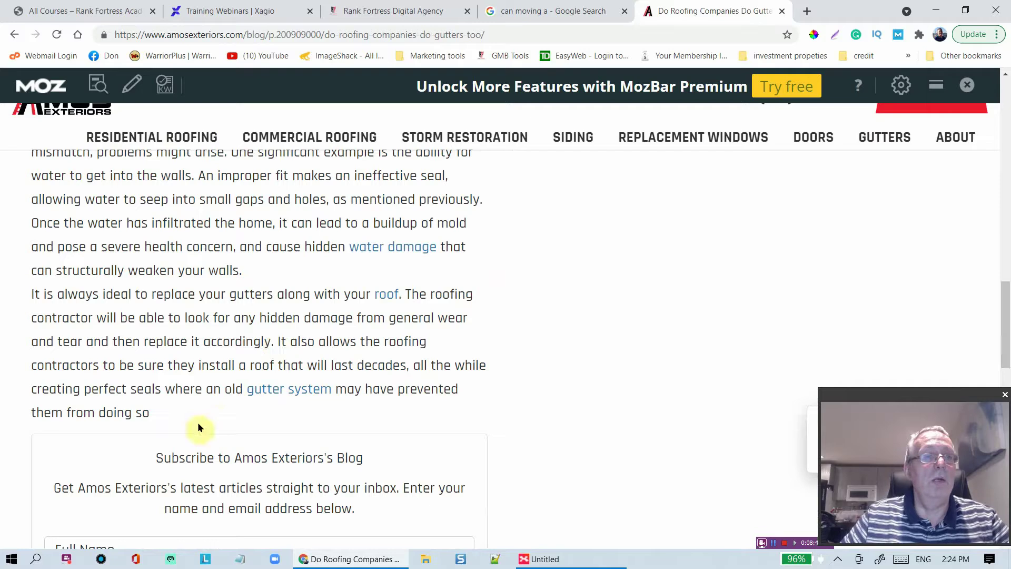
pyautogui.moveTo(167, 416); pyautogui.dragTo(30, 132)
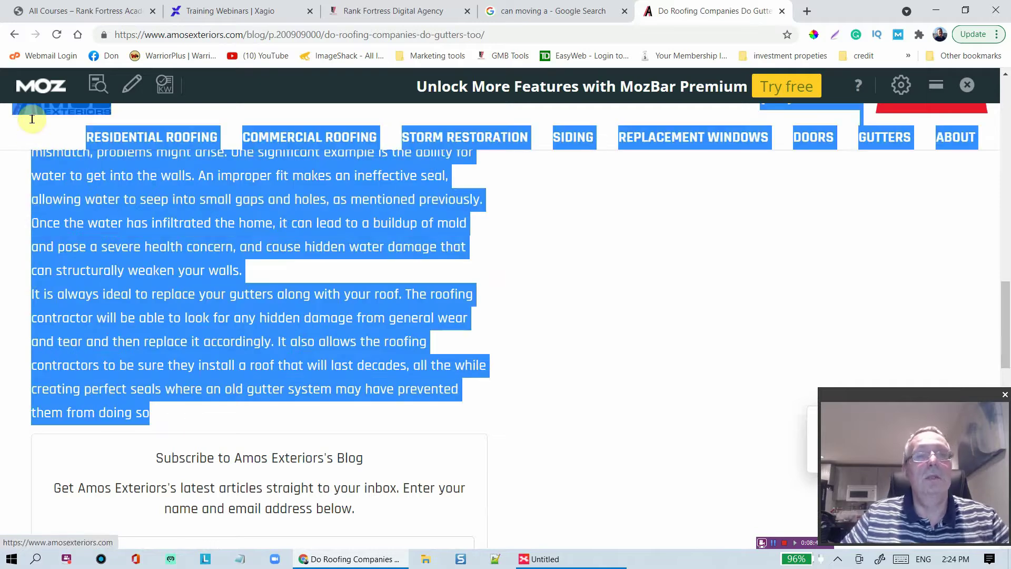
pyautogui.rightClick(255, 193)
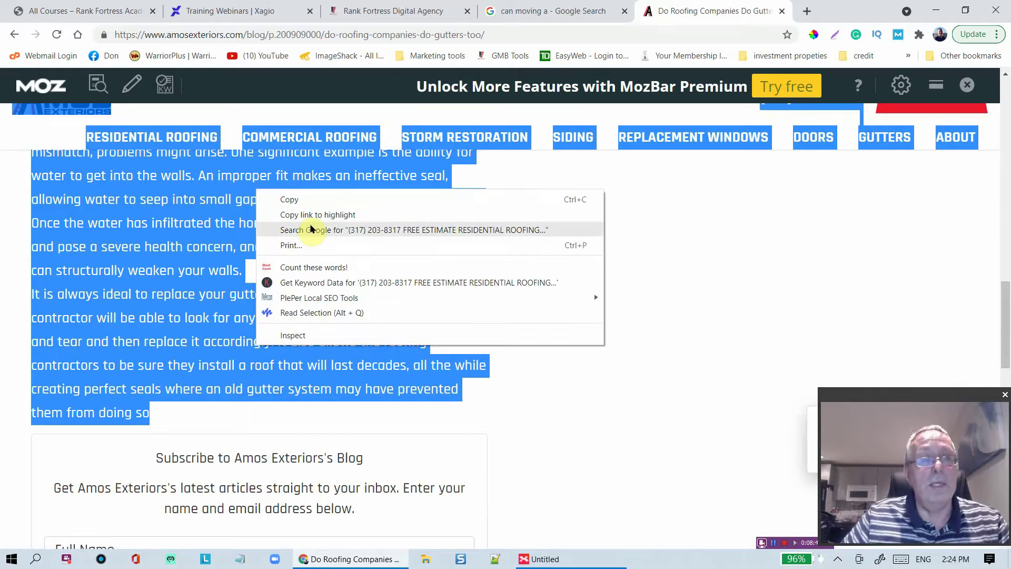
pyautogui.click(311, 266)
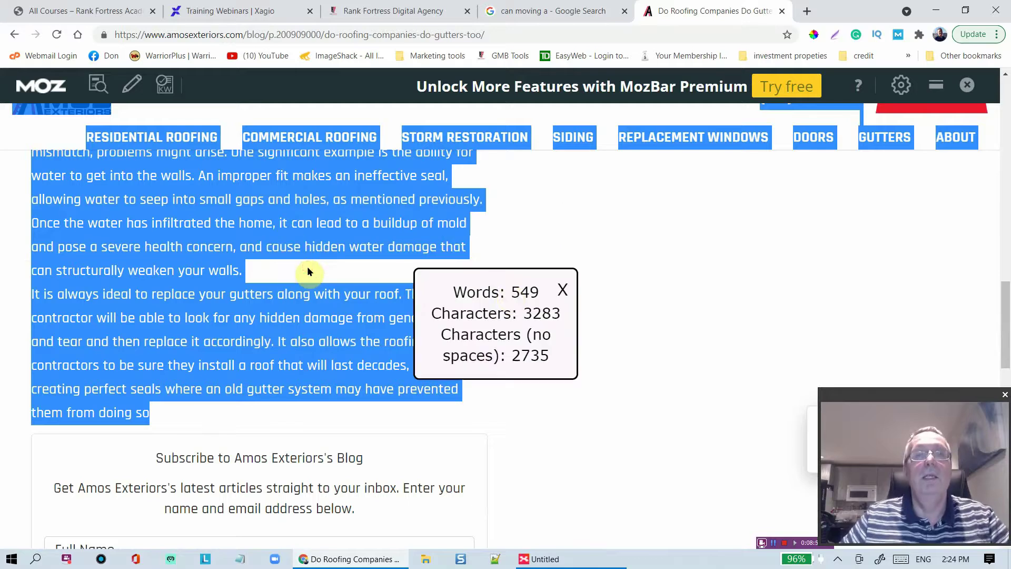
pyautogui.click(562, 289)
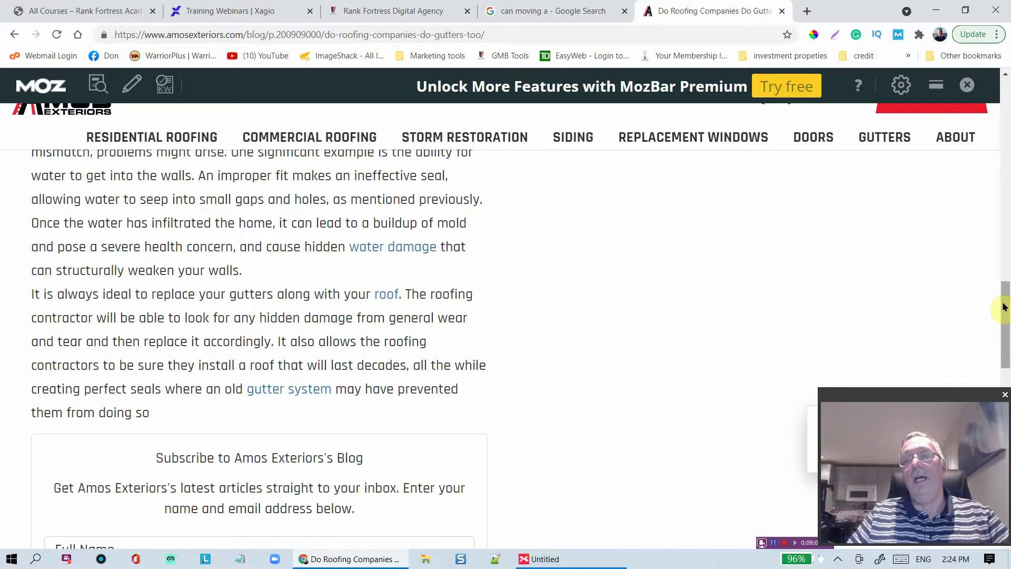
# - Close the Amos Exteriors article and go back to the earlier "should moving seattle" search results
pyautogui.moveTo(1003, 307); pyautogui.dragTo(1006, 105)
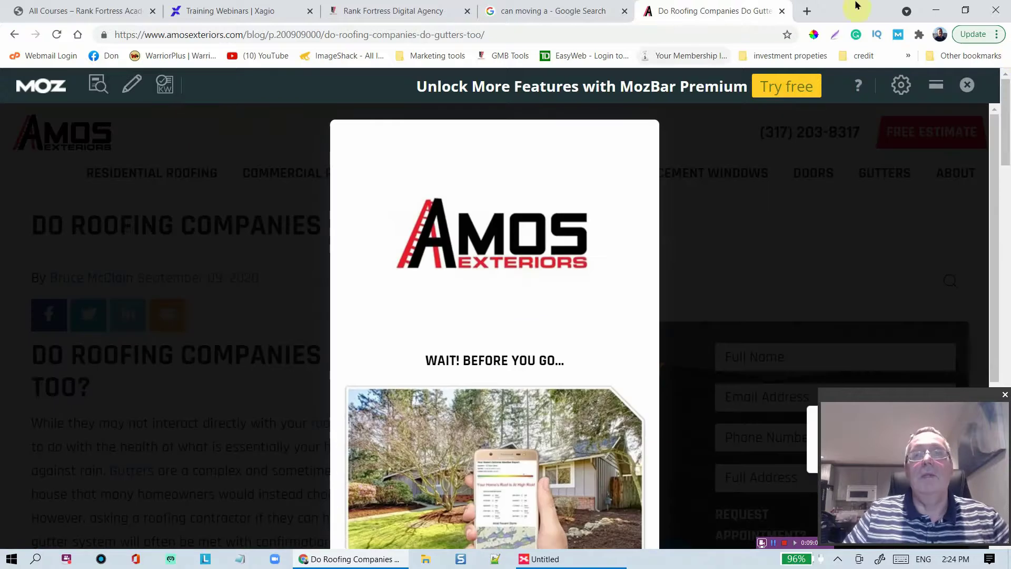
pyautogui.click(780, 11)
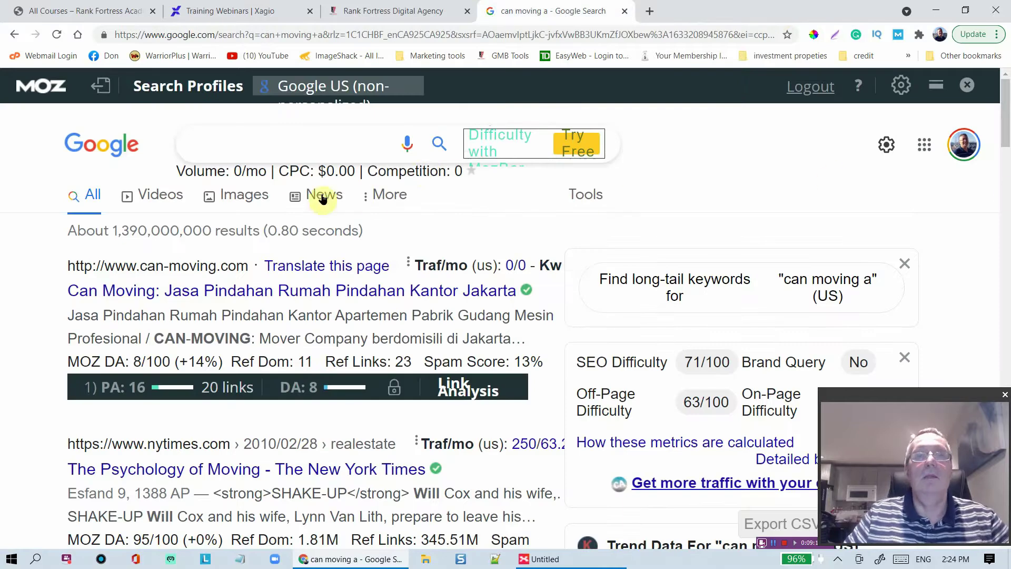
pyautogui.click(13, 35)
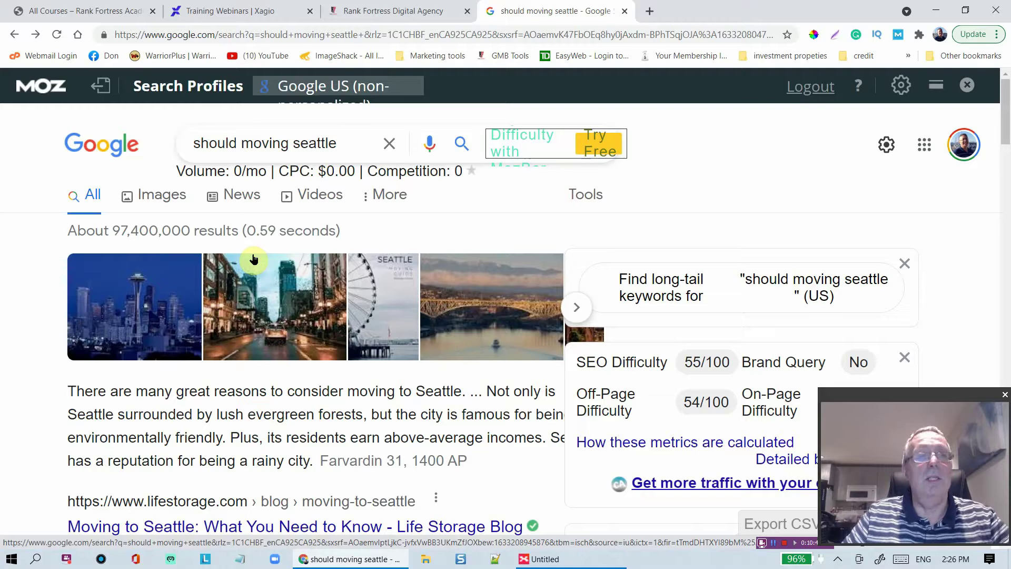
# - Switch to the Rank Fortress Academy All Courses page and view the list of enrolled courses
pyautogui.click(74, 11)
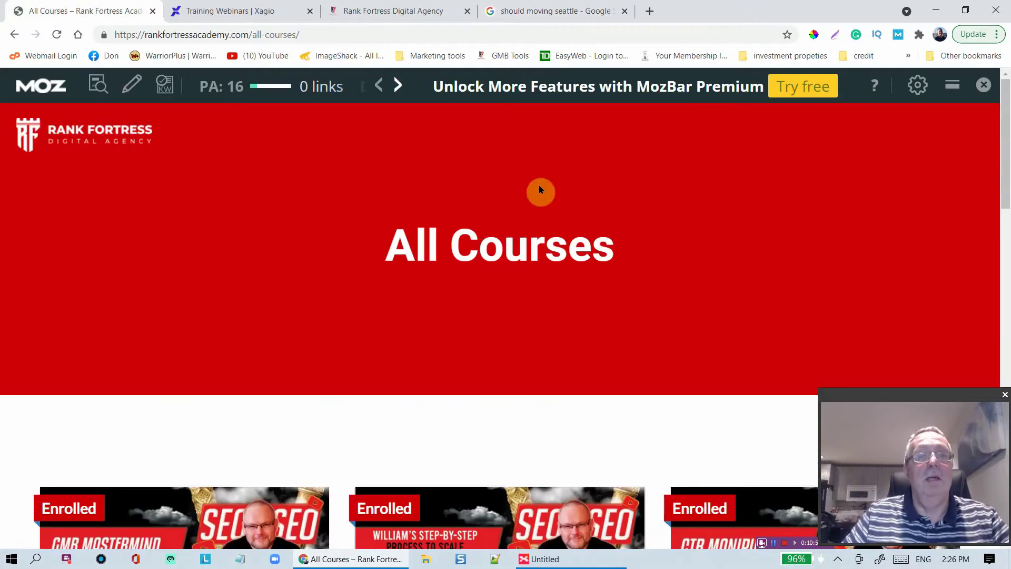
pyautogui.moveTo(1003, 157); pyautogui.dragTo(1000, 221)
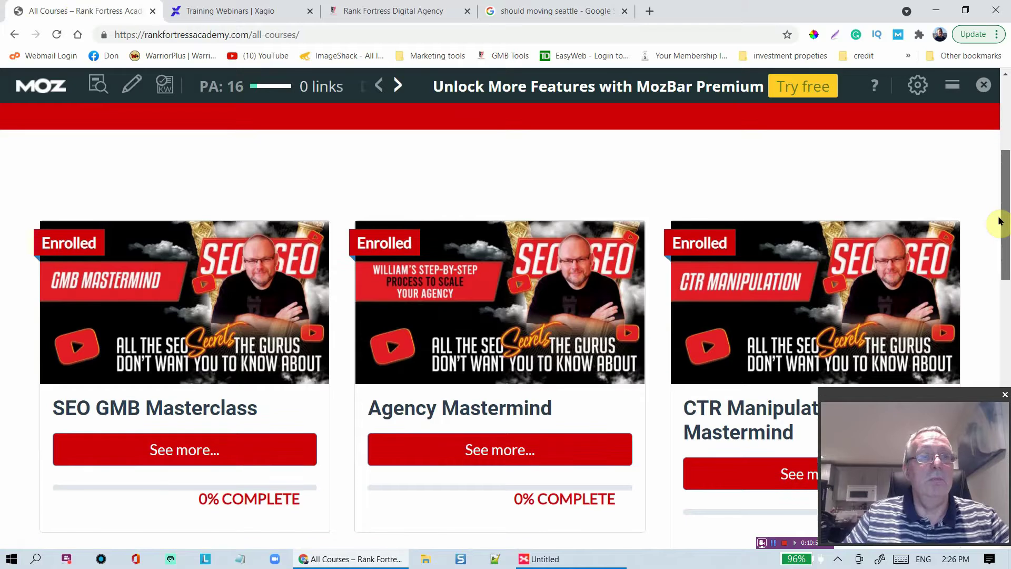
# - Look over the enrolled courses and switch to the Rank Fortress Digital Agency homepage to view its $1 Google My Business tools offer
pyautogui.moveTo(1000, 221); pyautogui.dragTo(999, 215)
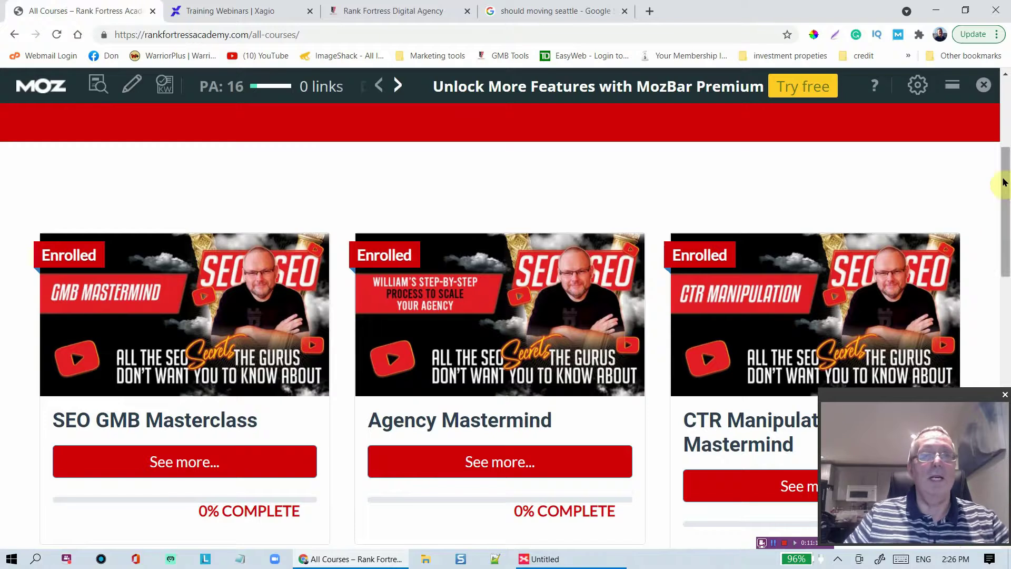
pyautogui.moveTo(1007, 165); pyautogui.dragTo(1007, 197)
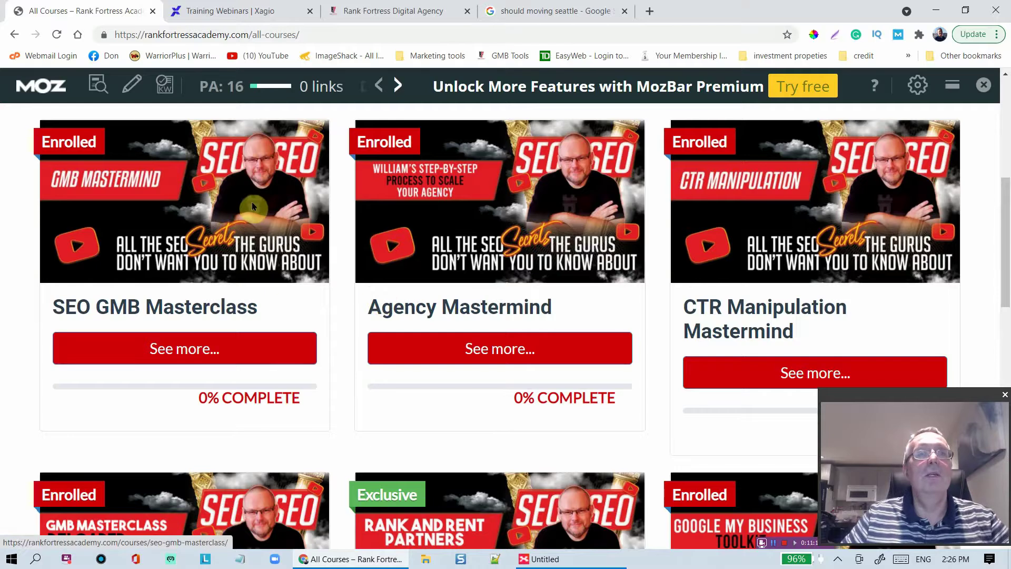
pyautogui.click(383, 14)
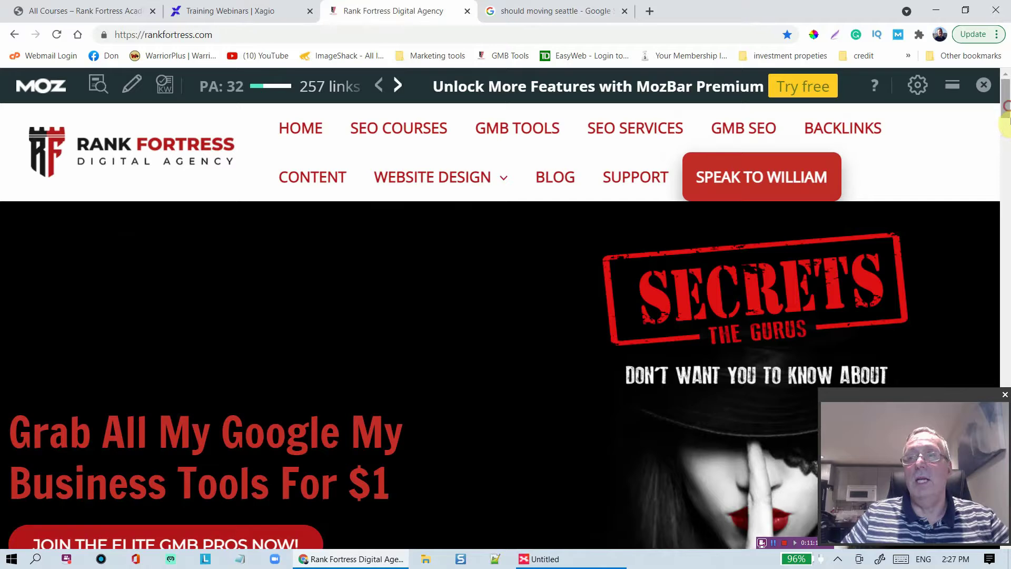
pyautogui.moveTo(1006, 110)
pyautogui.mouseDown()
pyautogui.moveTo(1006, 168)
pyautogui.moveTo(1004, 125)
pyautogui.mouseUp()
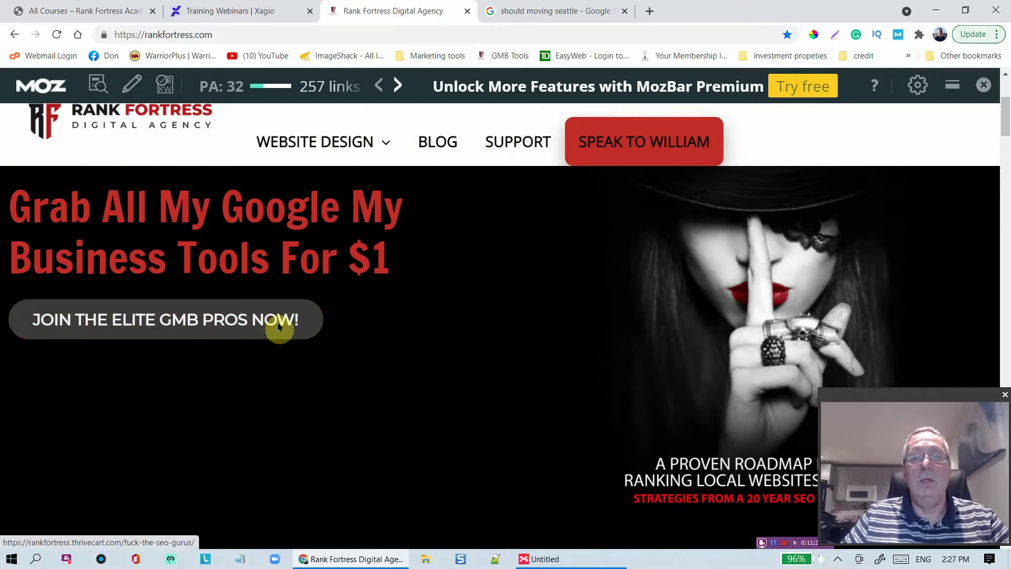
pyautogui.moveTo(1007, 128); pyautogui.dragTo(1003, 79)
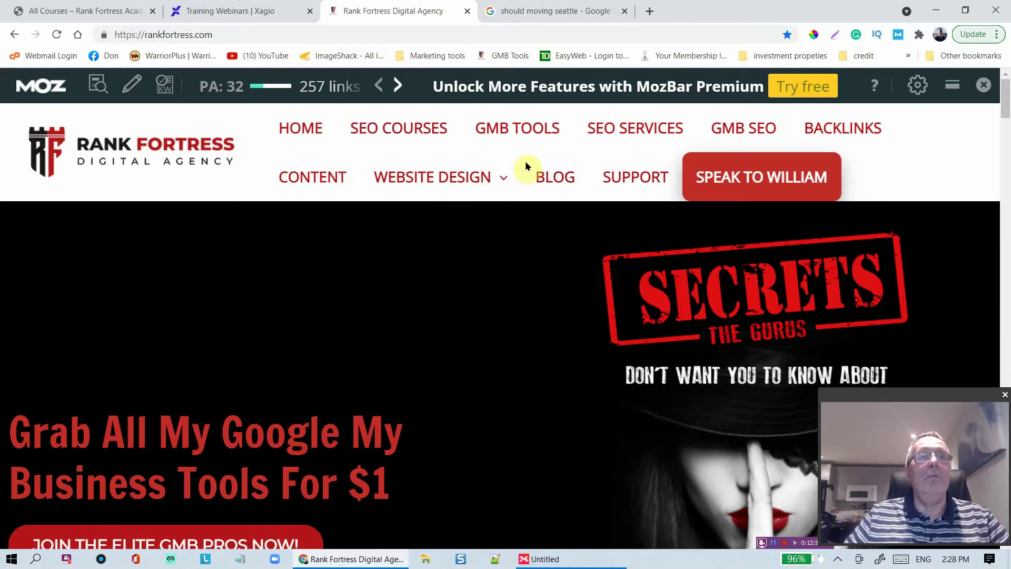
# - Return to the Rank Fortress Academy All Courses page and view its heading and first row of courses
pyautogui.click(49, 10)
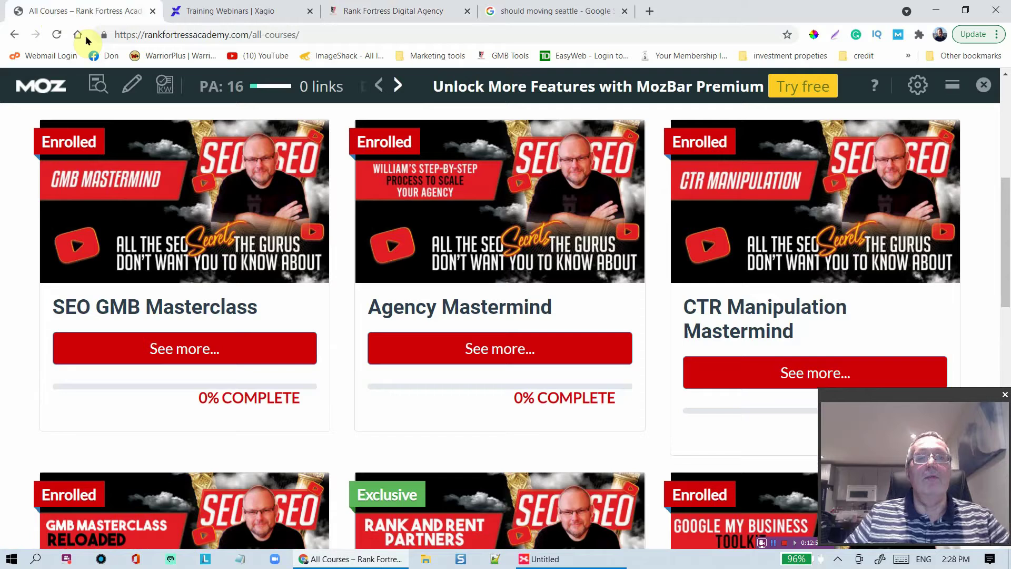
pyautogui.moveTo(1003, 263); pyautogui.dragTo(1005, 176)
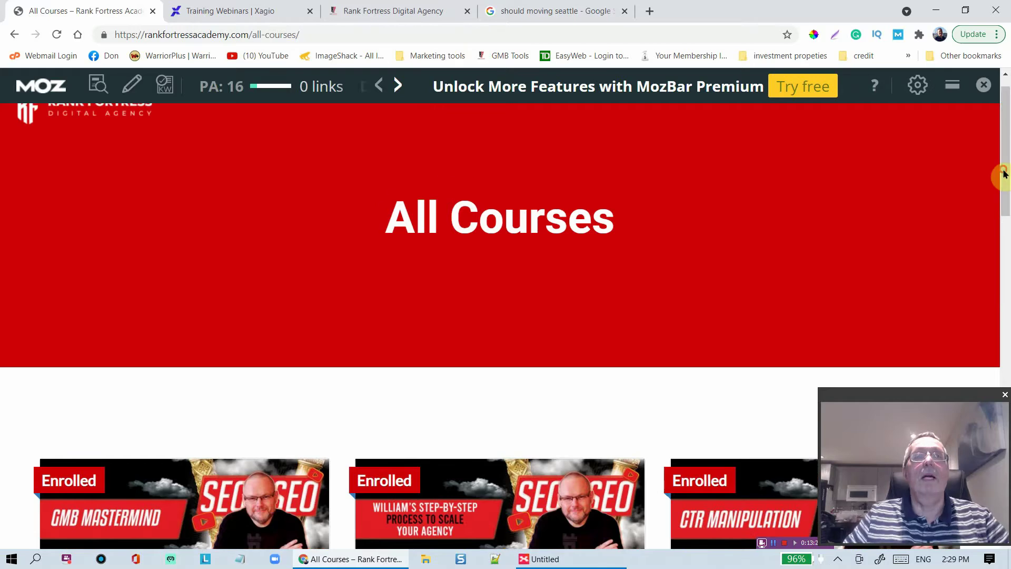
# - Open the GMB Tools product category on the Rank Fortress Digital Agency site and look through the listed WordPress plugins
pyautogui.click(402, 20)
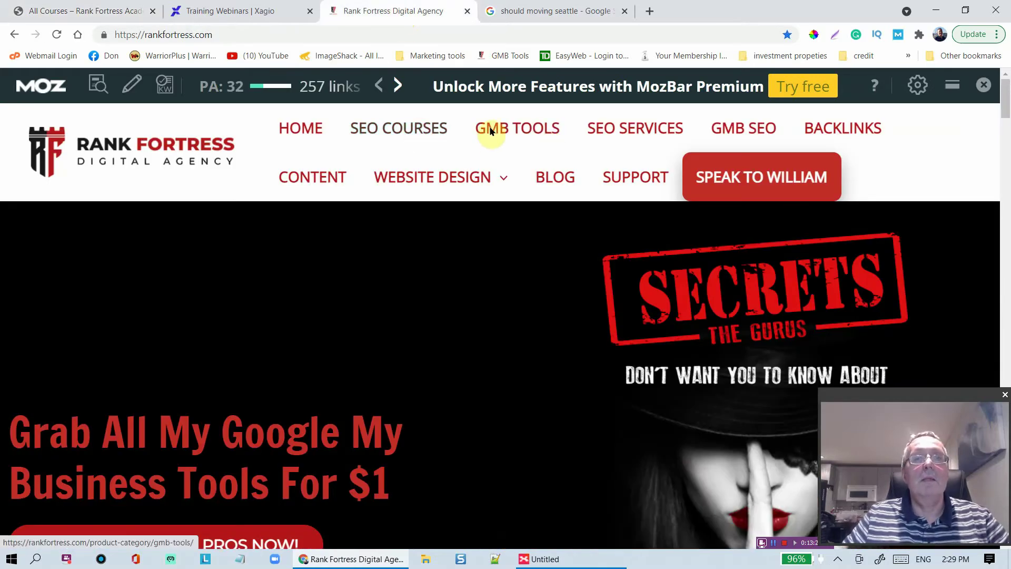
pyautogui.click(512, 130)
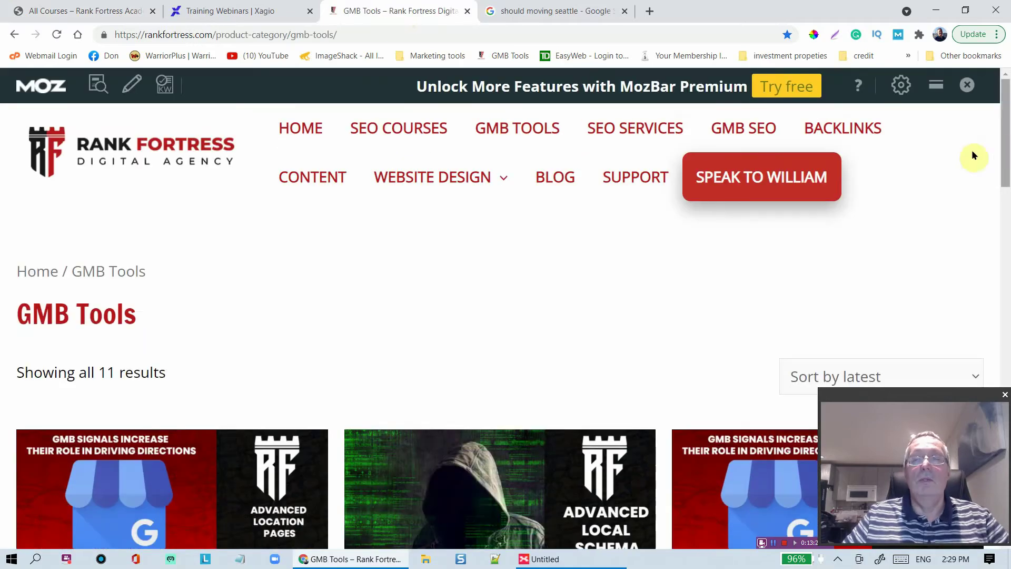
pyautogui.moveTo(1006, 138); pyautogui.dragTo(1007, 163)
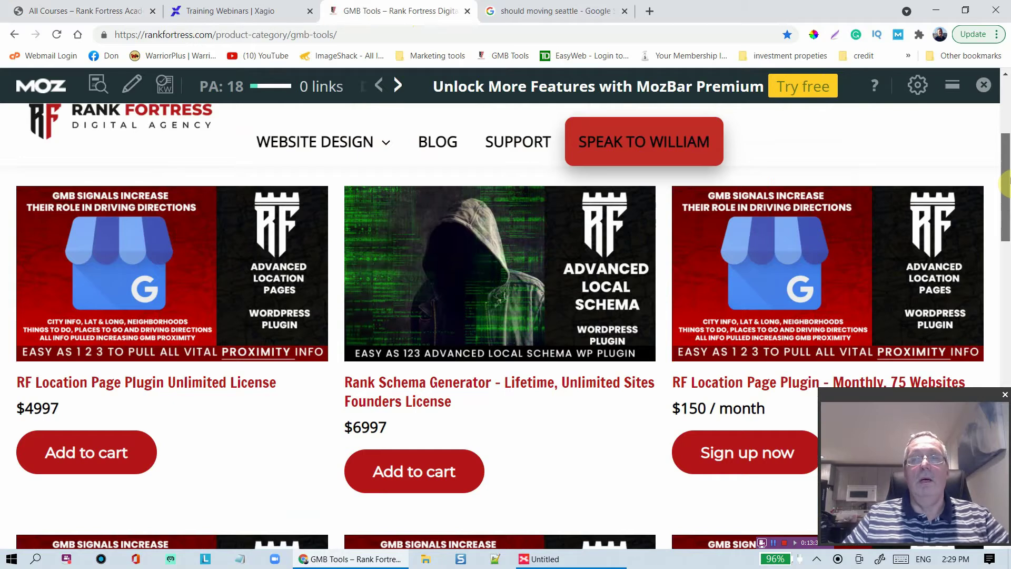
pyautogui.moveTo(1007, 182); pyautogui.dragTo(1006, 141)
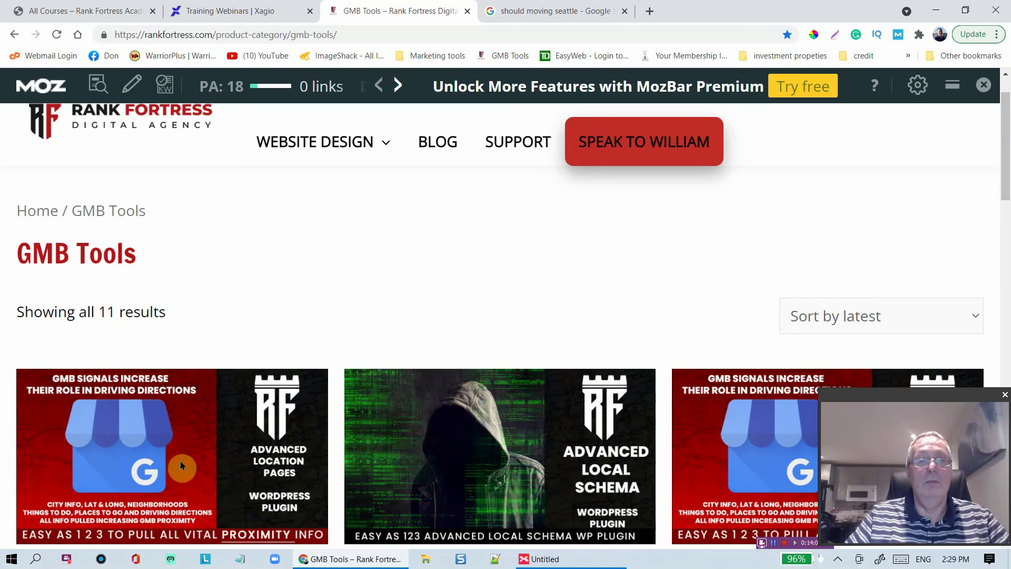
pyautogui.click(66, 559)
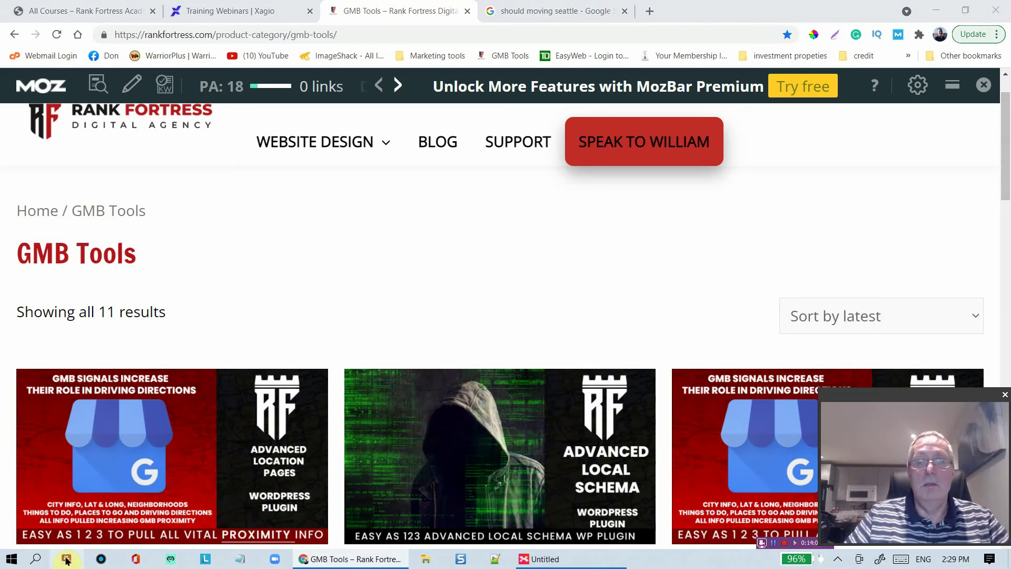